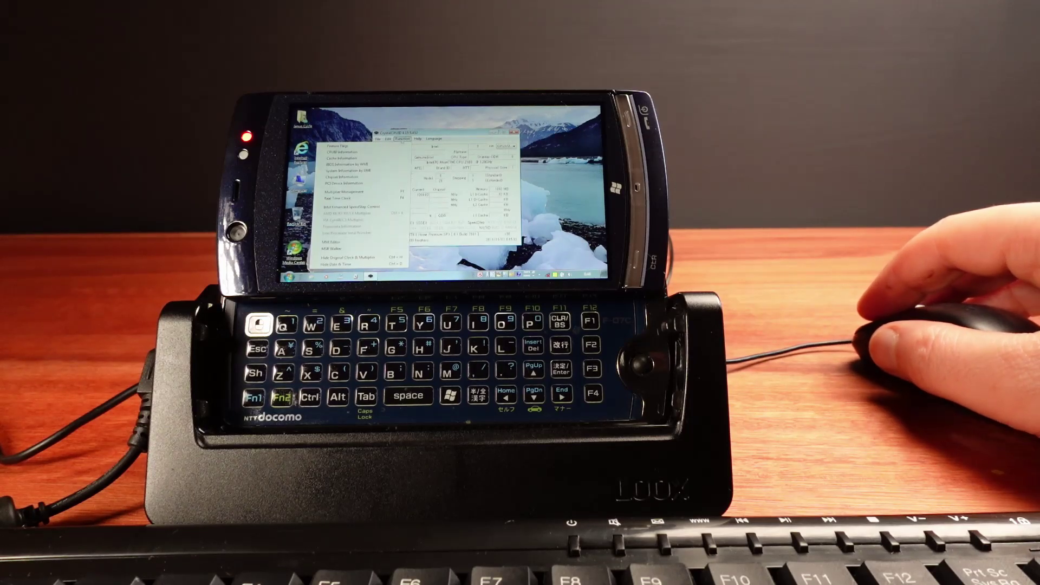
left_click(402, 139)
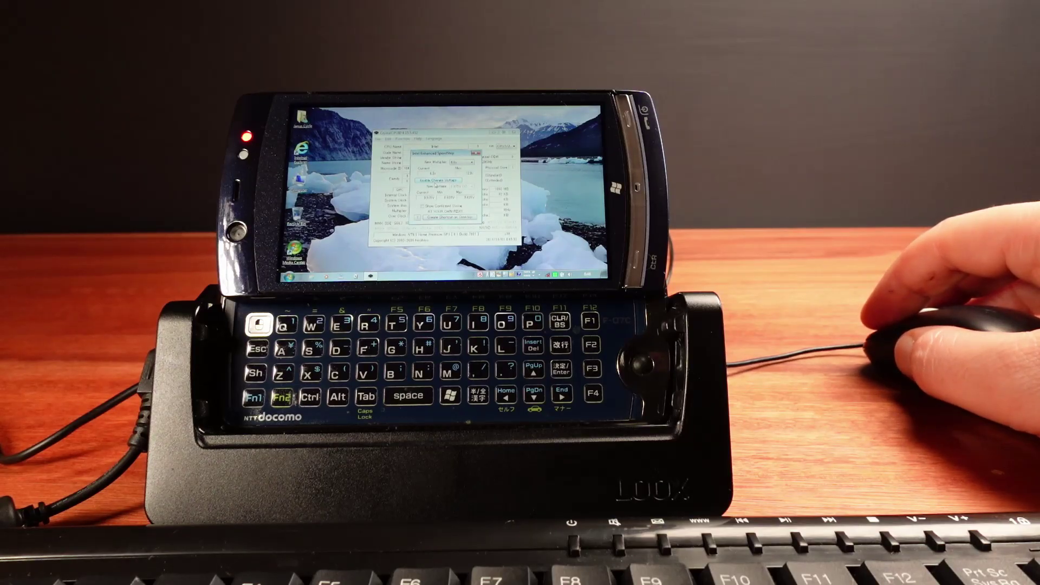
Step: In CPU-Z's Intel Enhanced SpeedStep function, choose a new CPU multiplier from the drop-down
left_click(464, 163)
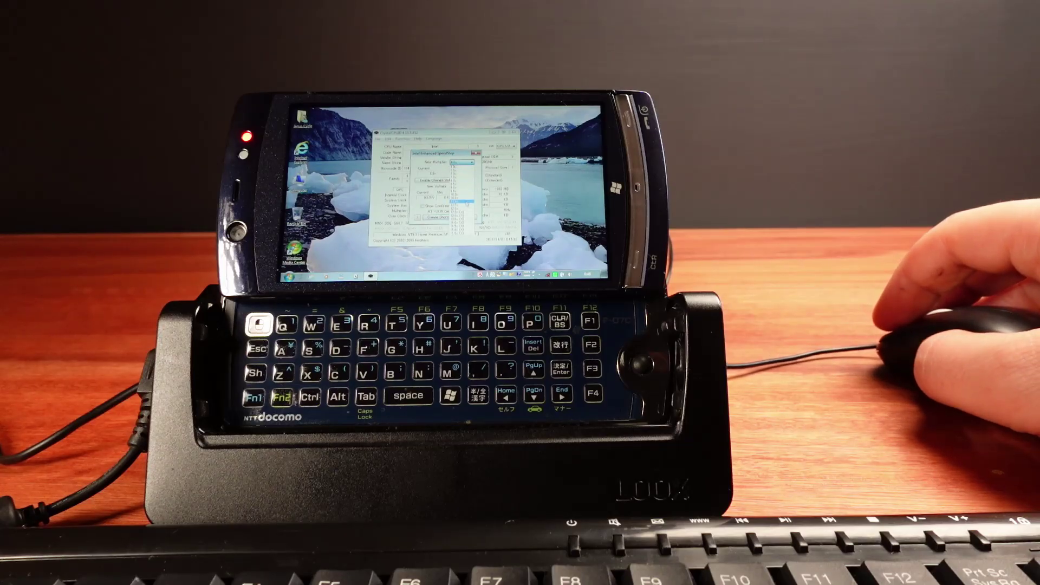
left_click(463, 205)
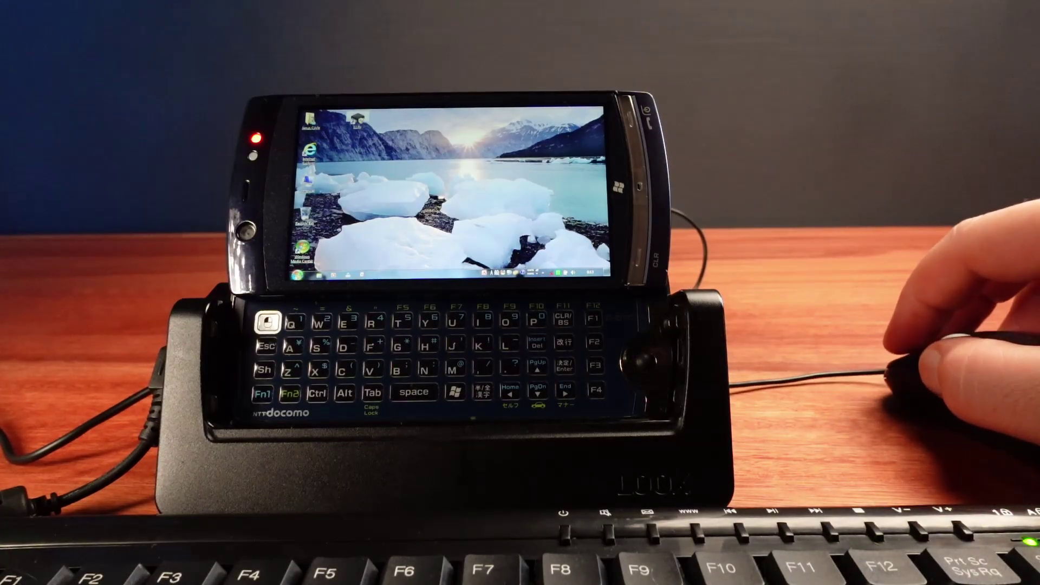
Step: Launch the Skyrim launcher from the Start menu, view its Options, and start the game
left_click(297, 275)
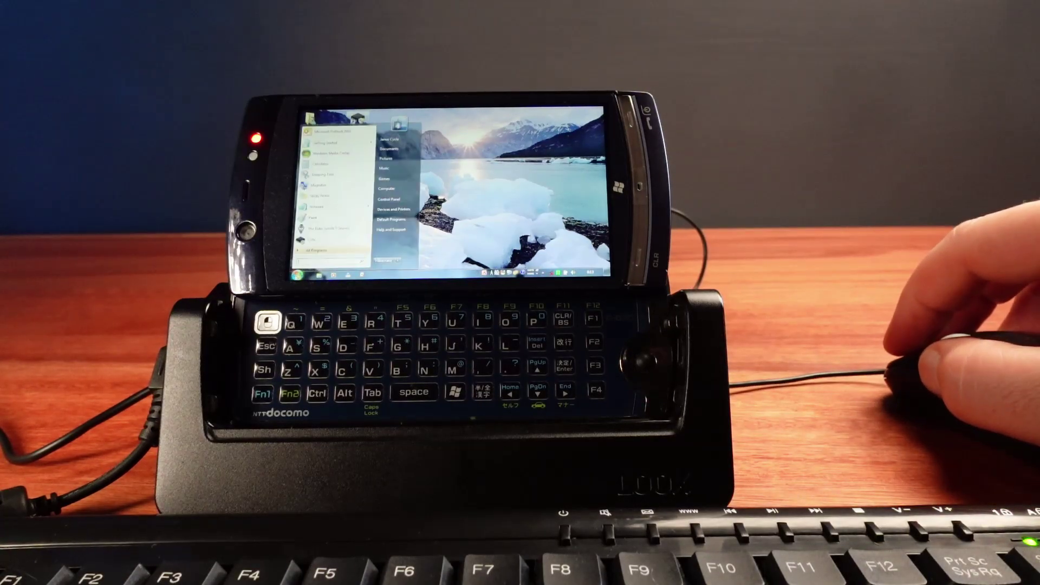
left_click(325, 229)
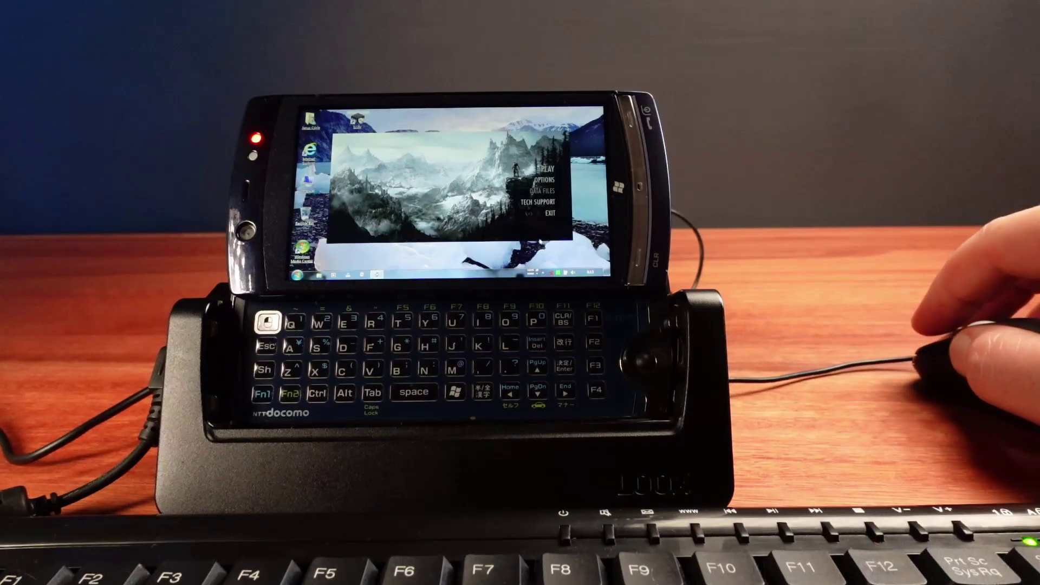
left_click(546, 180)
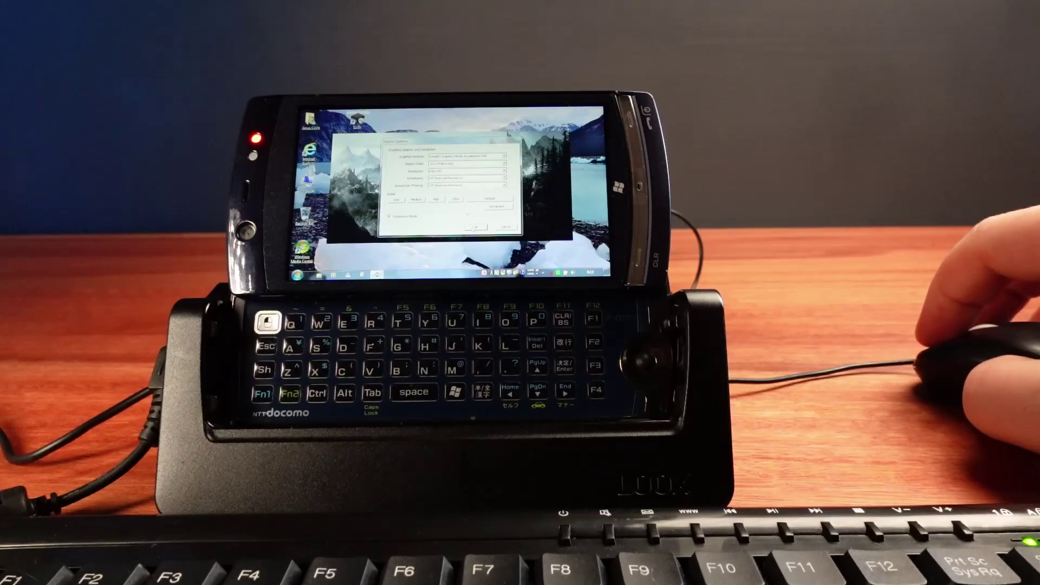
left_click(475, 228)
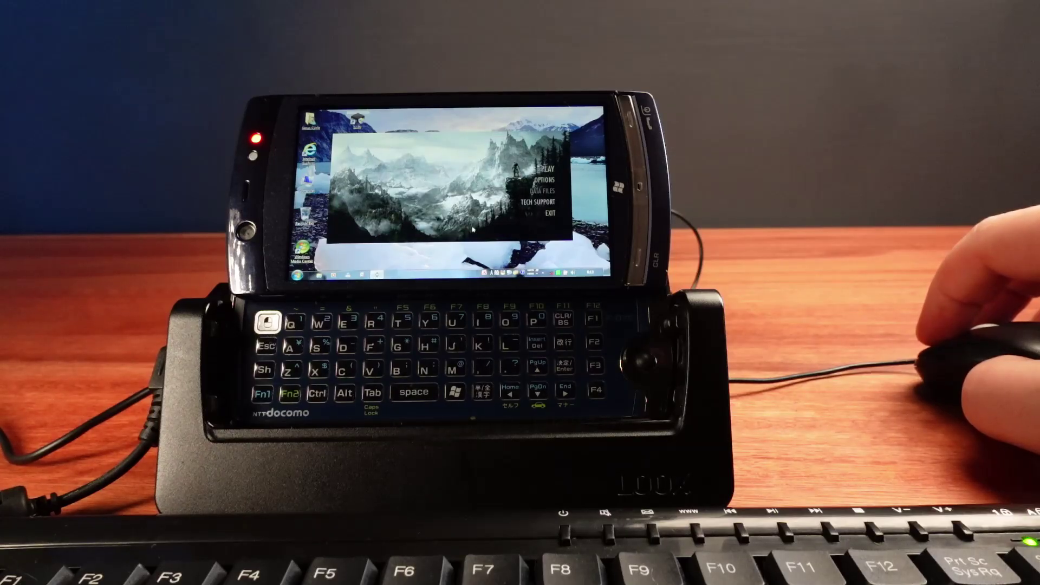
left_click(530, 213)
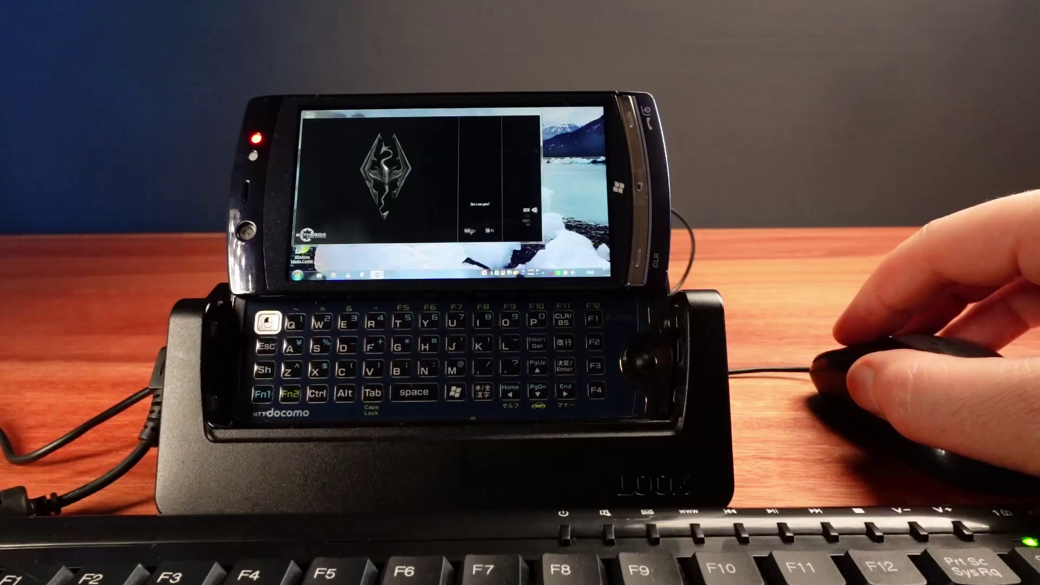
Step: Confirm starting a new Skyrim game at the 'Start a new game?' prompt
left_click(469, 230)
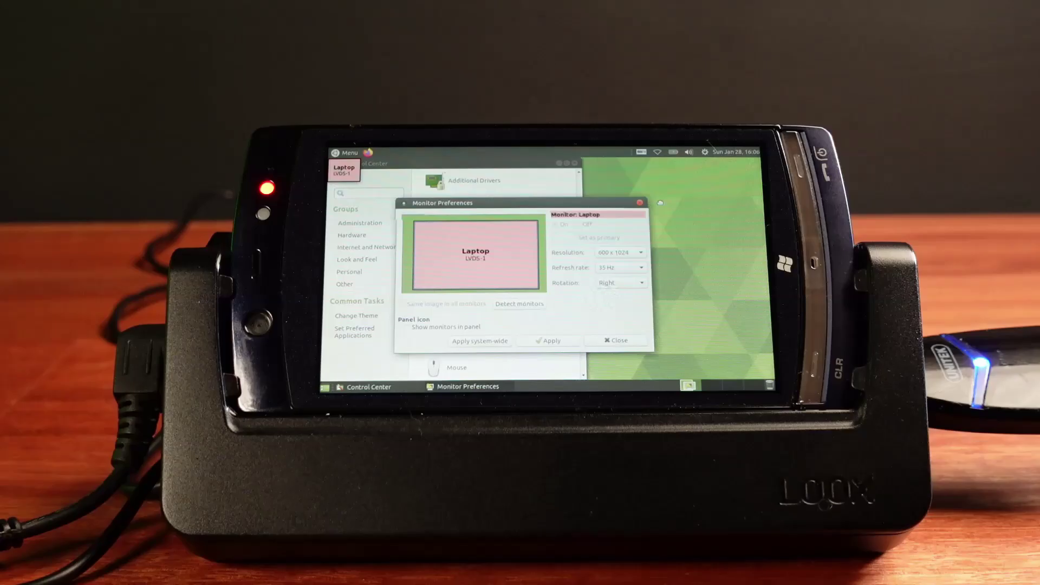
Step: Drag the Monitor Preferences window up the screen until it redraws fully
mouse_move(488, 204)
left_mouse_down()
mouse_move(329, 164)
mouse_move(566, 307)
left_mouse_up()
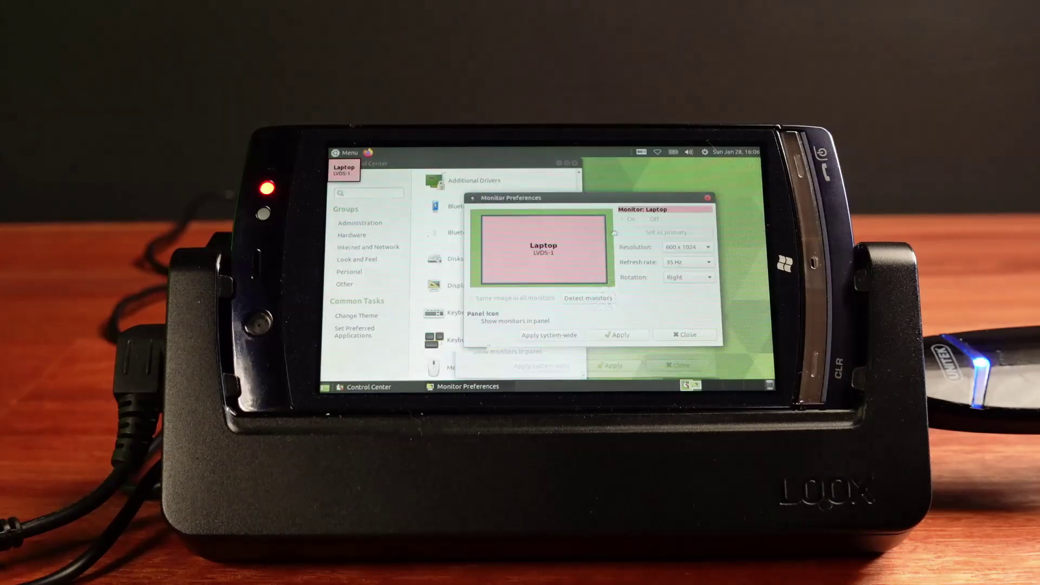
left_click_drag(528, 280, 520, 228)
left_click_drag(680, 207, 669, 188)
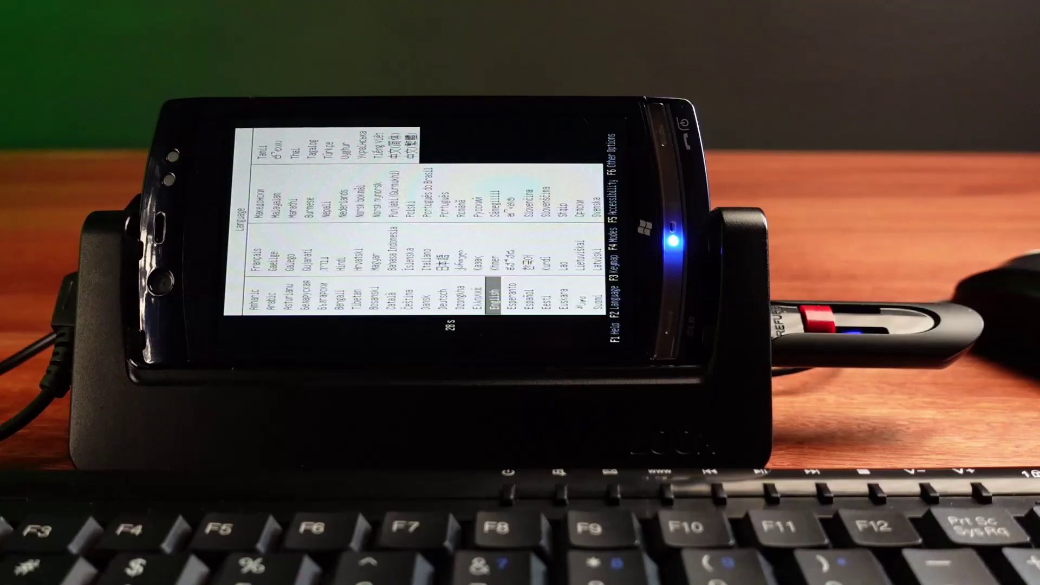
Step: Accept the English language and highlight Install Lubuntu in the boot menu
key("Return")
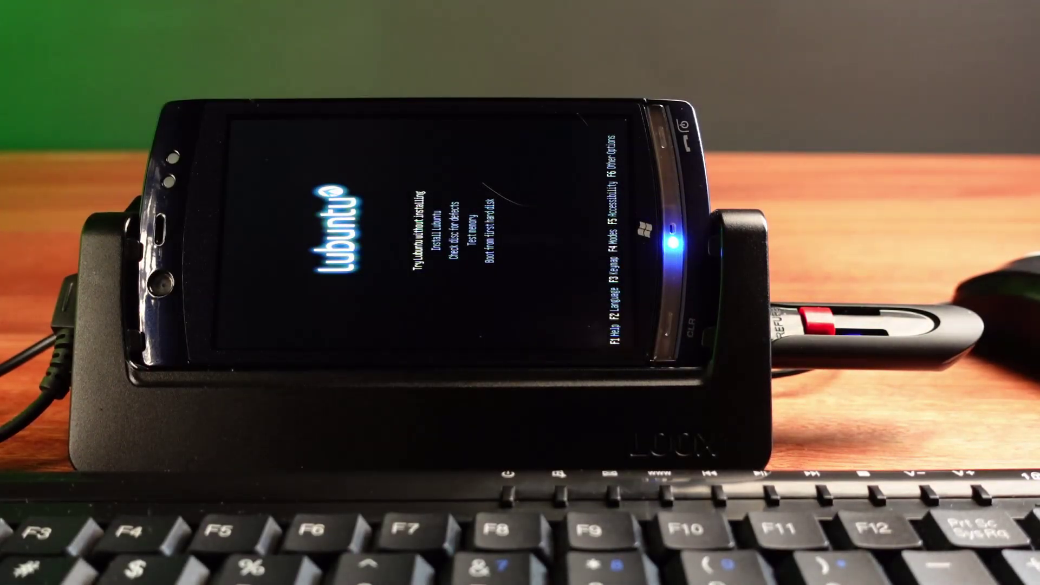
key("Down")
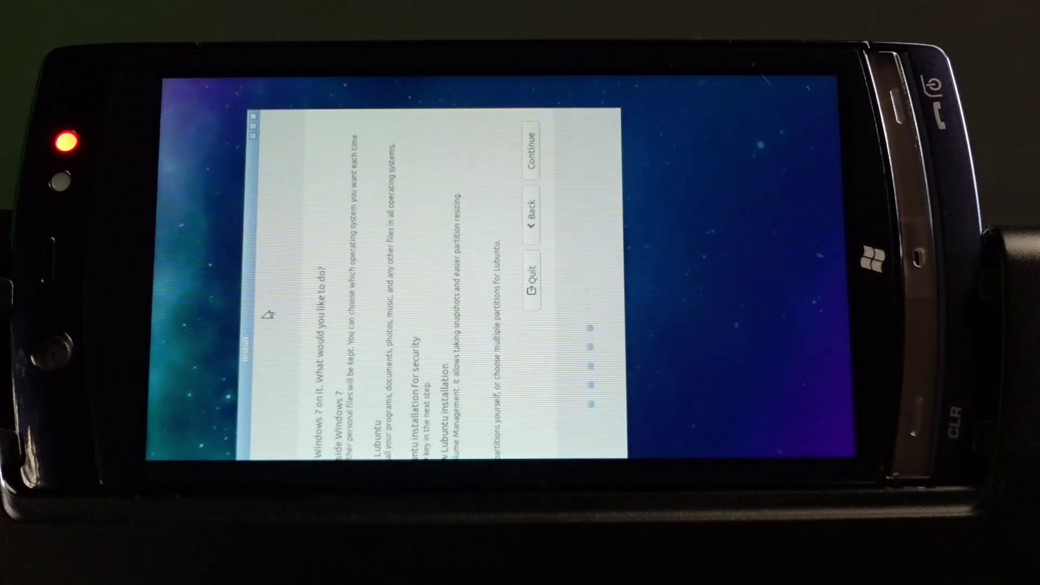
Step: Choose Erase disk and install Lubuntu, then start installing onto the 32.0 GB MMC/SD card
left_click(540, 139)
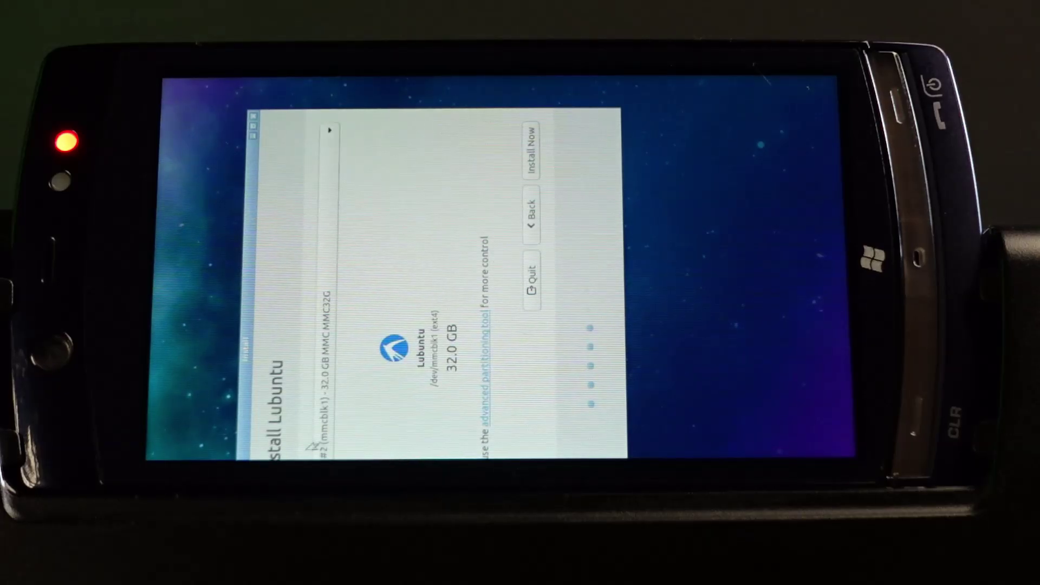
mouse_move(254, 434)
left_mouse_down()
mouse_move(240, 255)
mouse_move(265, 288)
left_mouse_up()
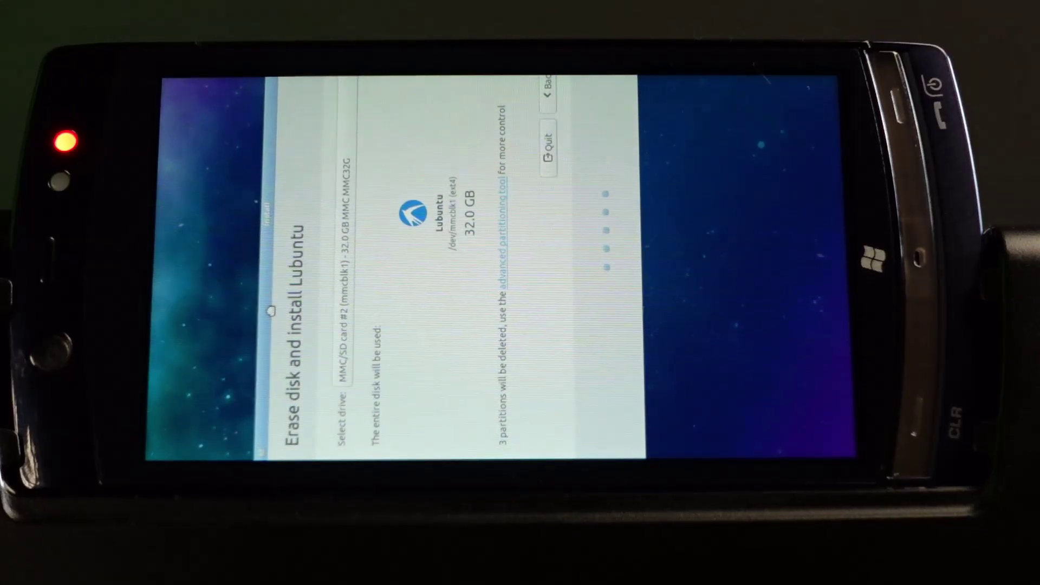
mouse_move(264, 289)
left_mouse_down()
mouse_move(263, 345)
mouse_move(286, 425)
left_mouse_up()
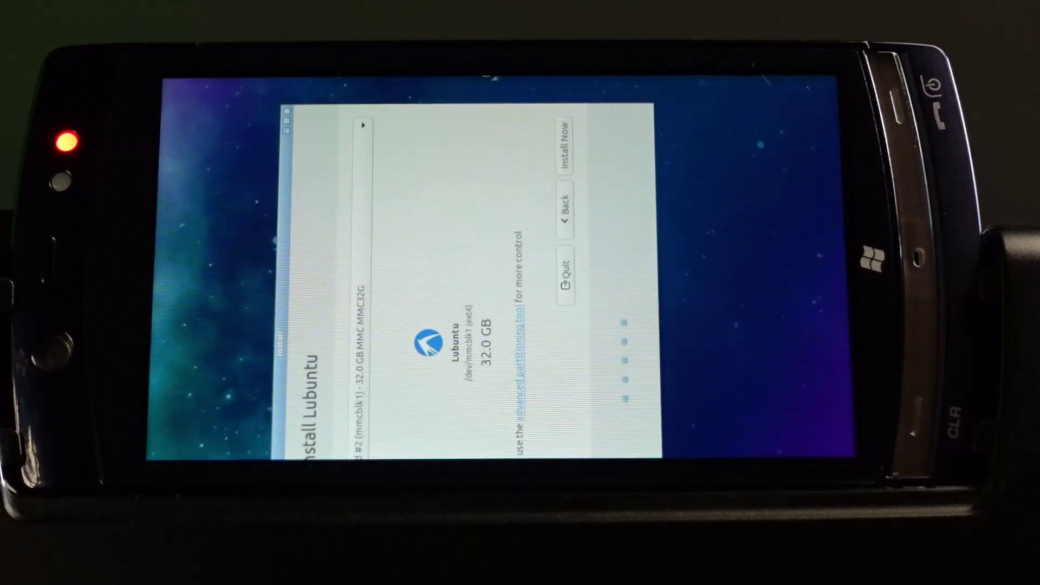
left_click(558, 149)
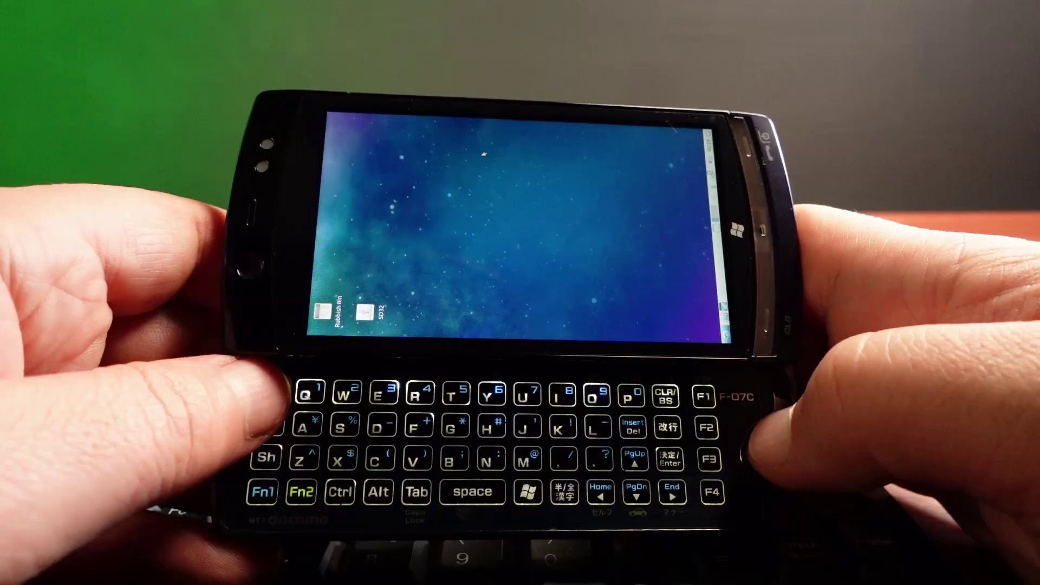
Step: Open and close the LXQt menu, then move the SD32 file manager window to the centre
left_click(728, 335)
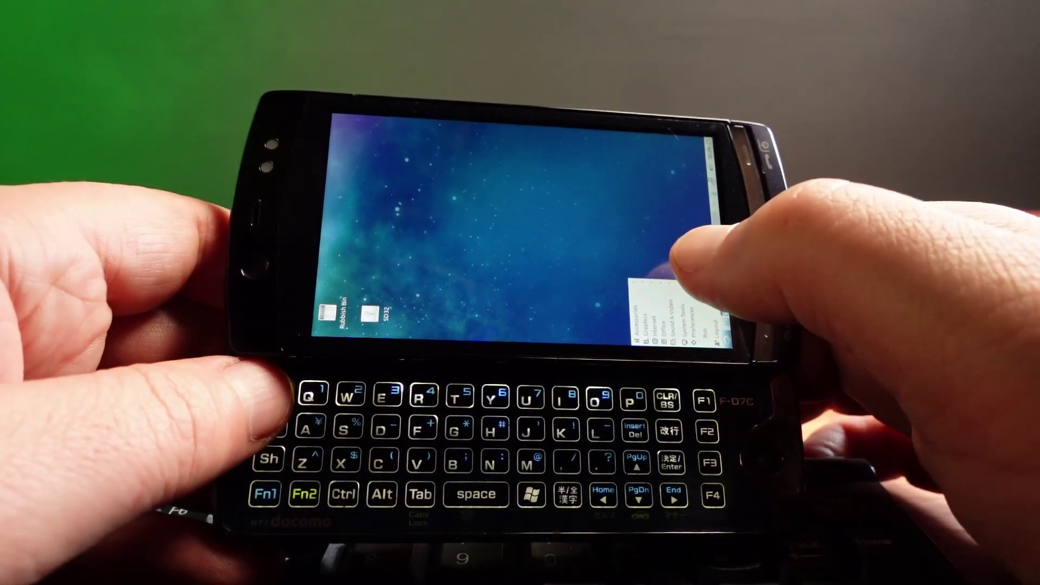
left_click(634, 276)
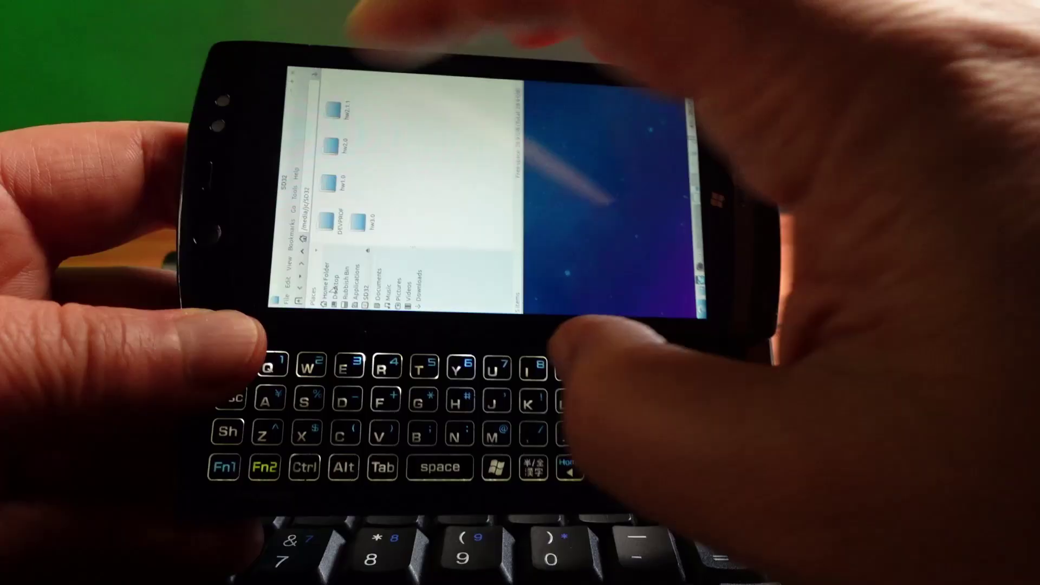
mouse_move(285, 186)
left_mouse_down()
mouse_move(370, 199)
mouse_move(546, 171)
left_mouse_up()
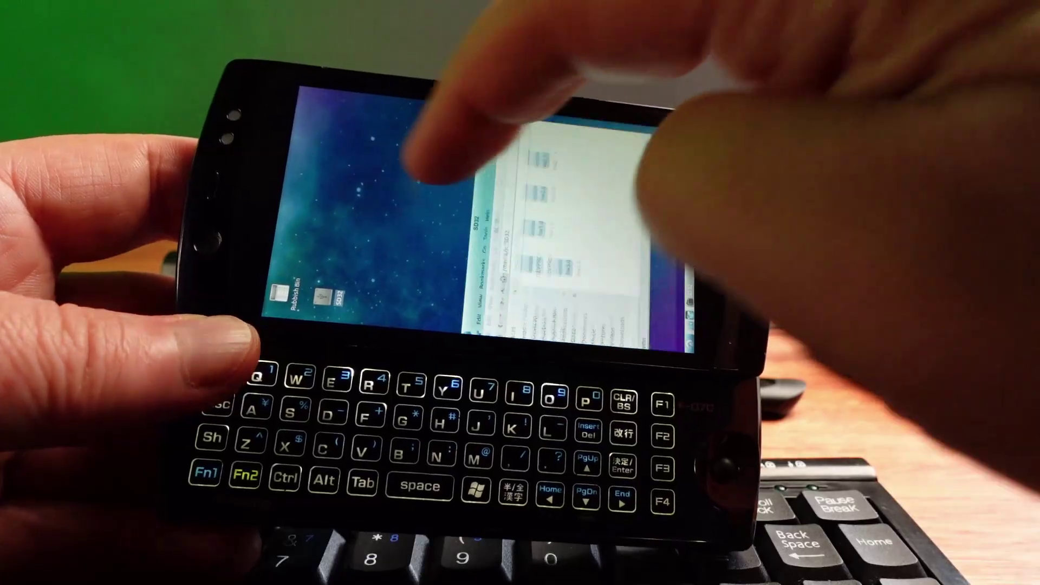
mouse_move(537, 243)
left_mouse_down()
mouse_move(350, 98)
mouse_move(536, 187)
left_mouse_up()
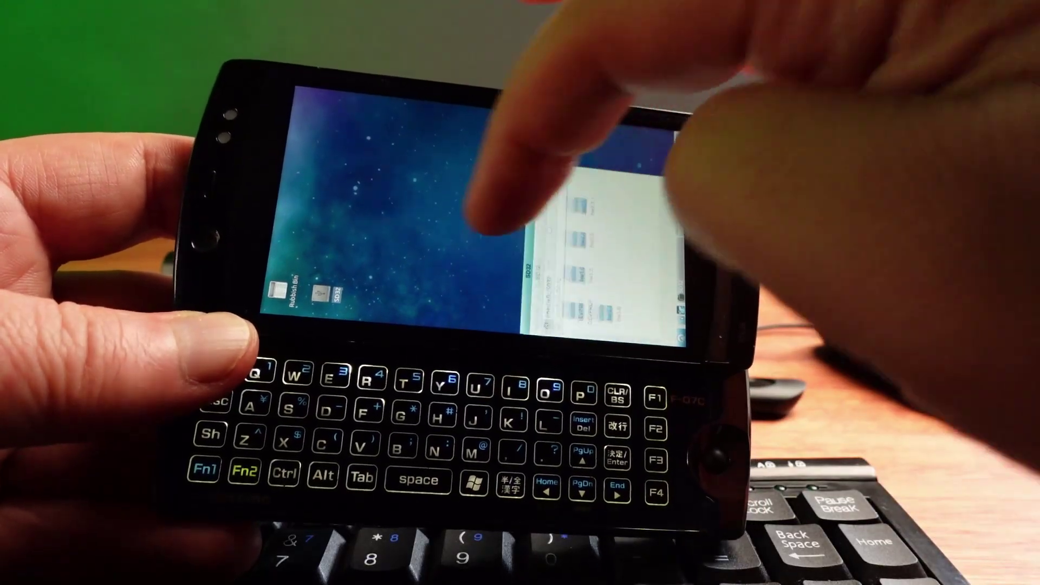
mouse_move(488, 224)
left_mouse_down()
mouse_move(300, 187)
mouse_move(464, 106)
mouse_move(662, 163)
mouse_move(488, 162)
left_mouse_up()
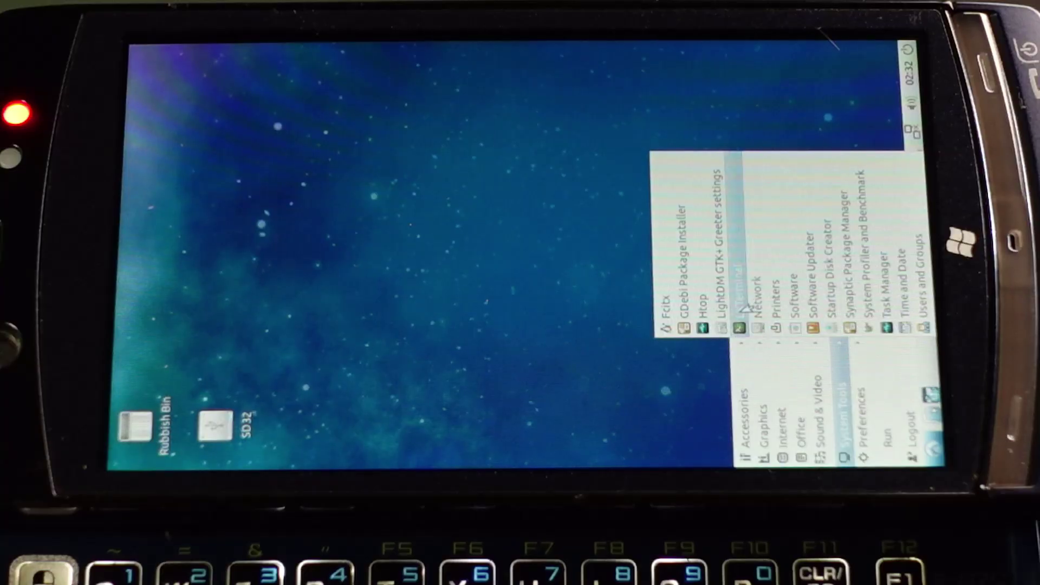
Step: In a terminal, run xrandr --output LVDS-1 --rotate right
left_click(743, 304)
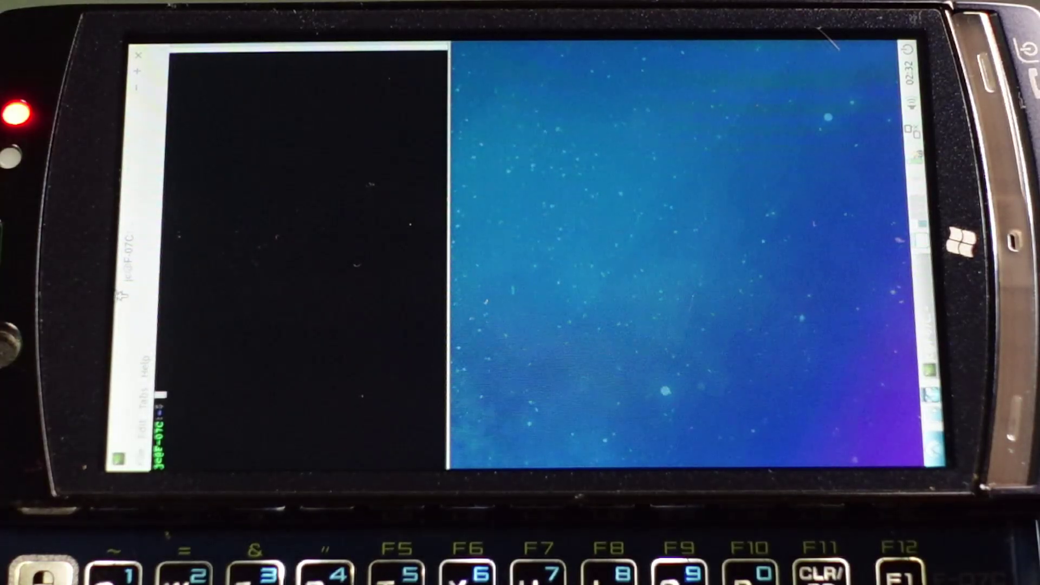
type("ls")
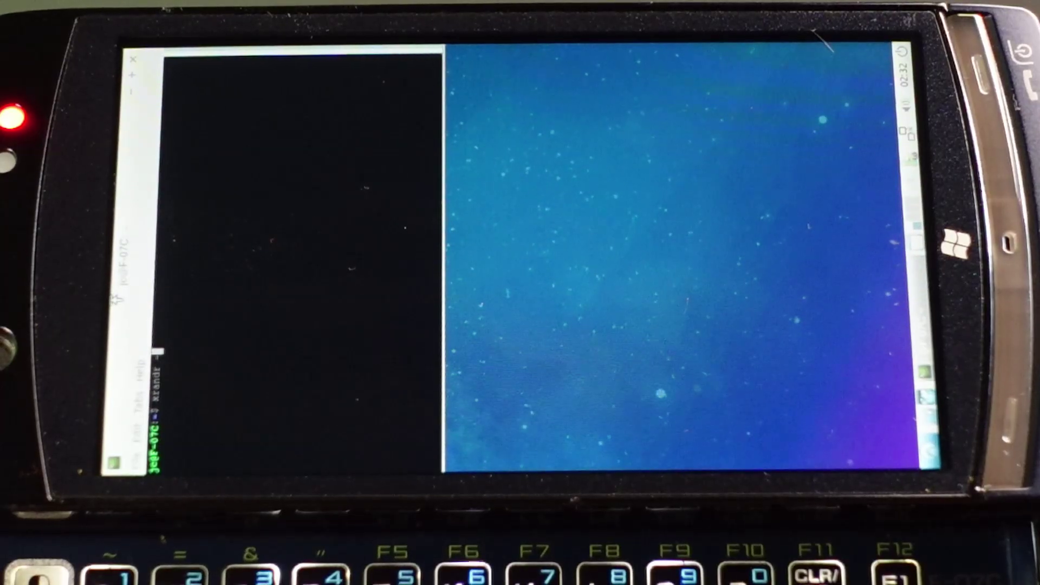
type("utput L")
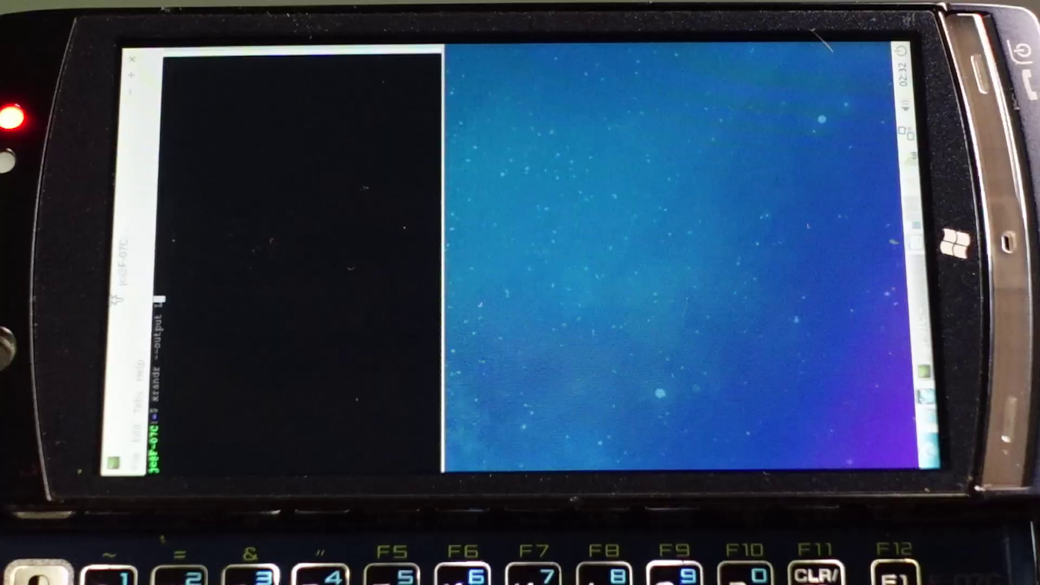
type("VDS")
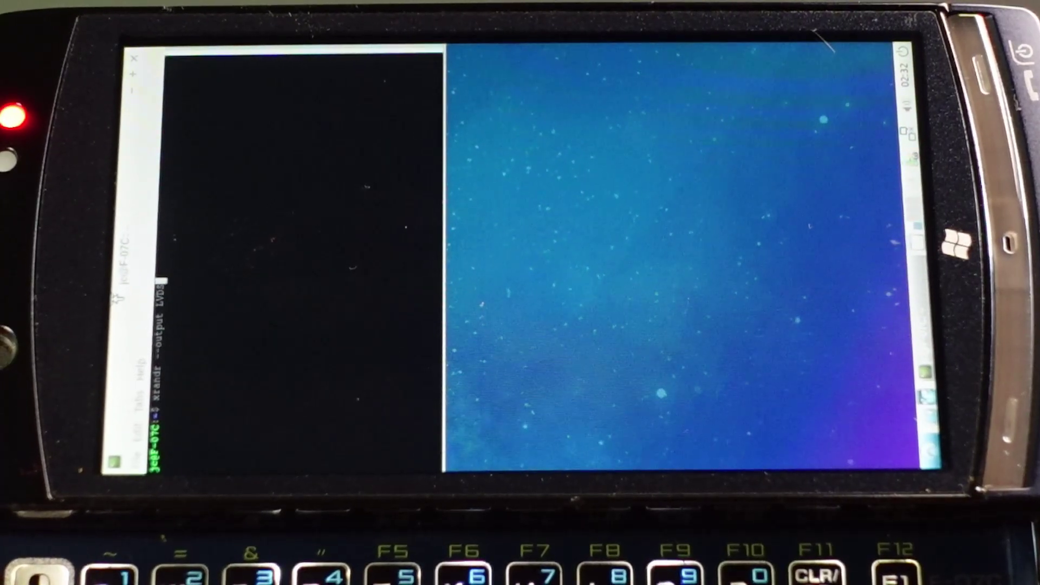
type("-1")
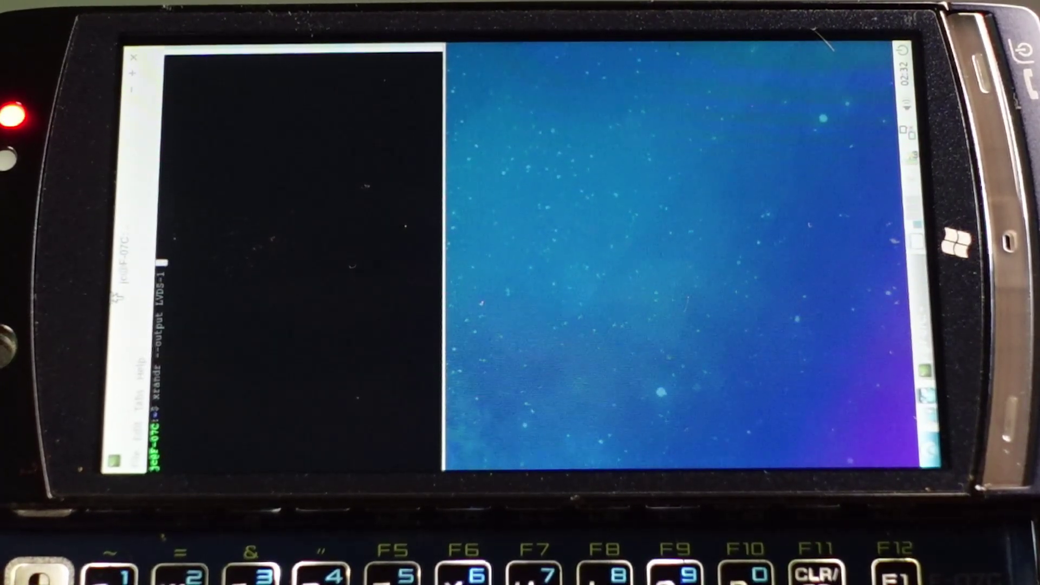
type(" --rotat")
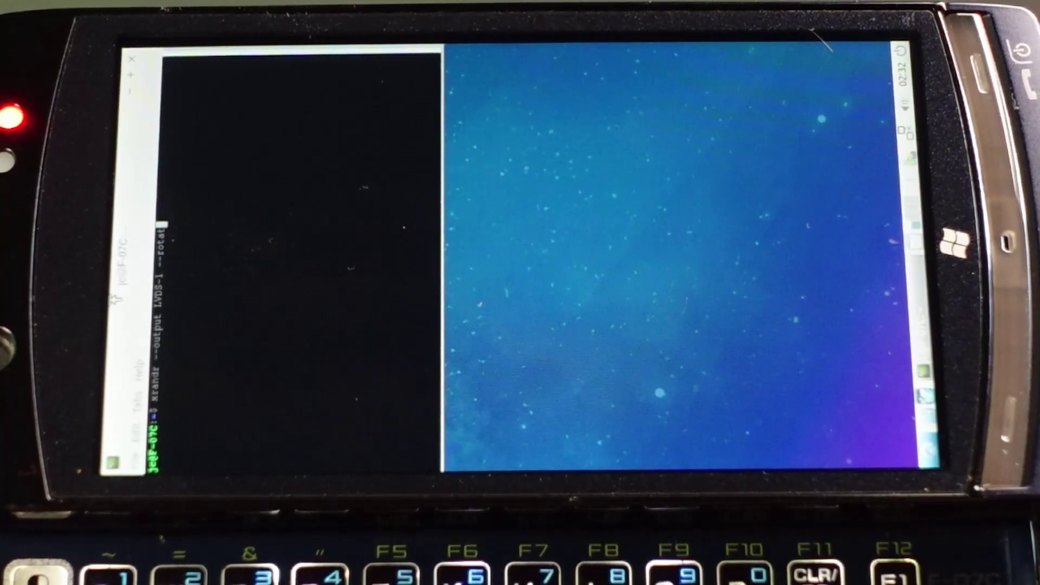
type("e right")
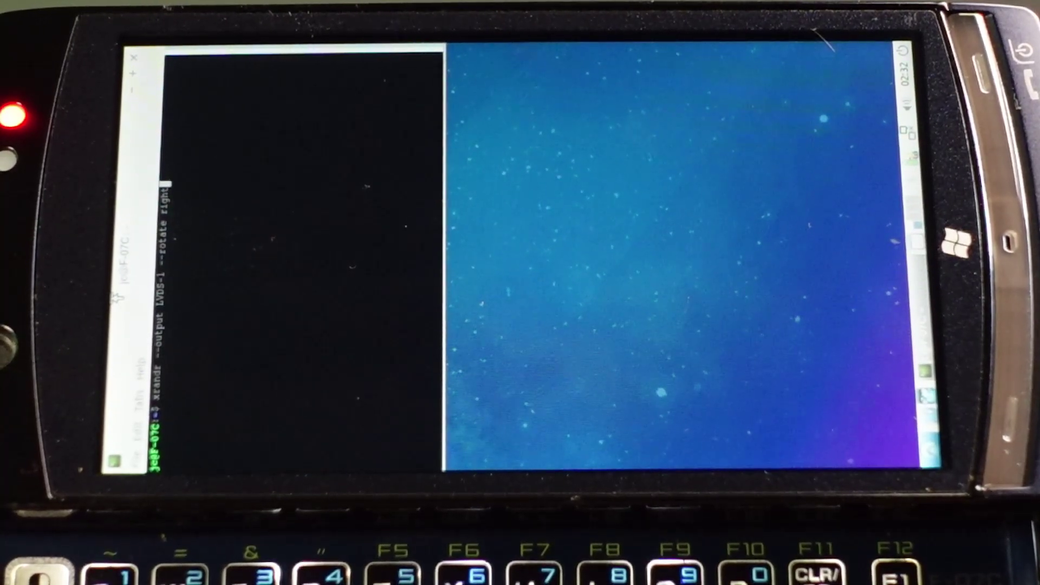
key("Return")
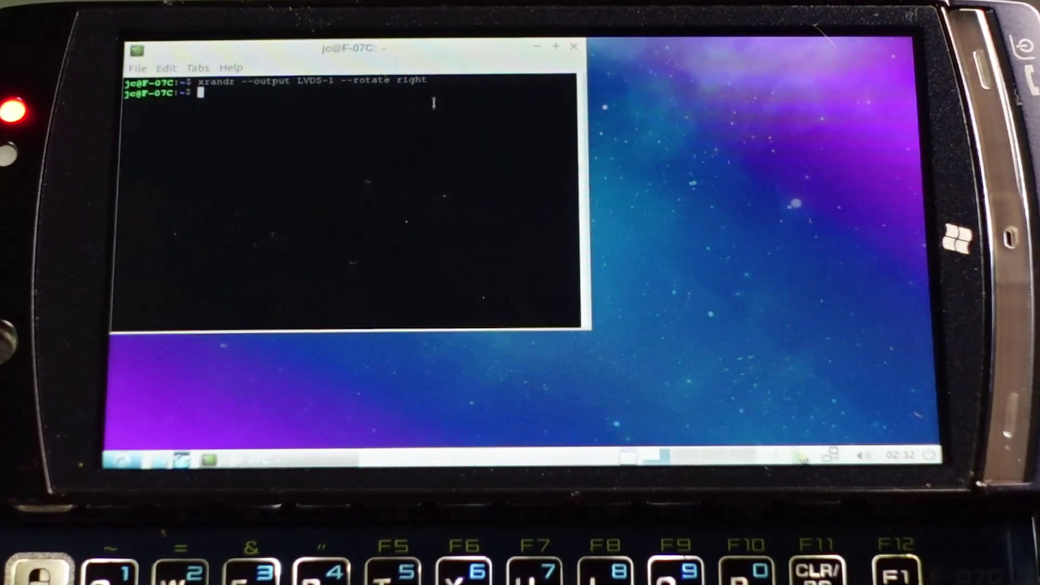
Step: Close the terminal, open Preferences > Network Connections, and move its window right
left_click_drag(300, 45, 536, 125)
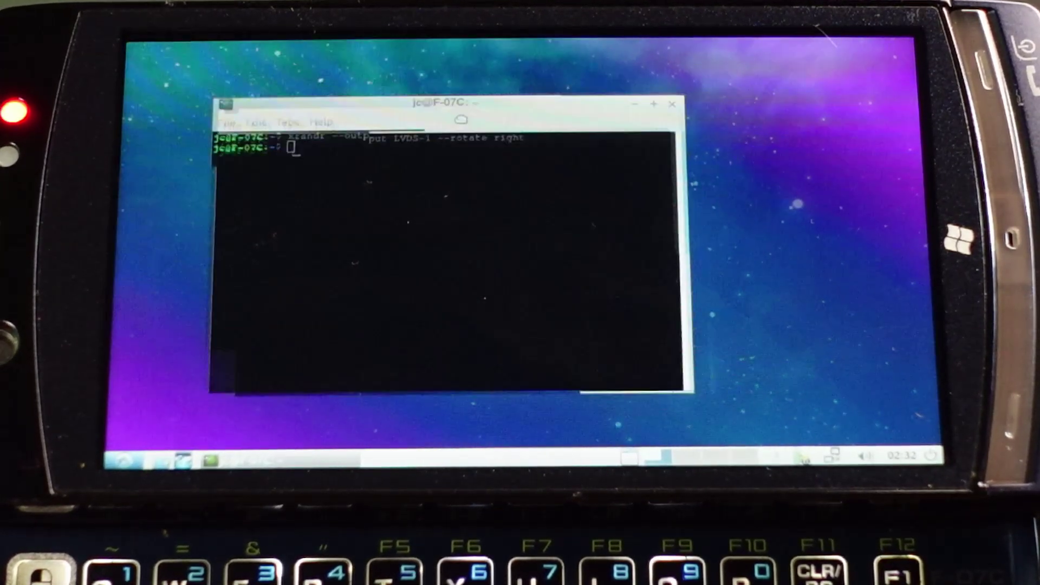
left_click(761, 124)
left_click(124, 462)
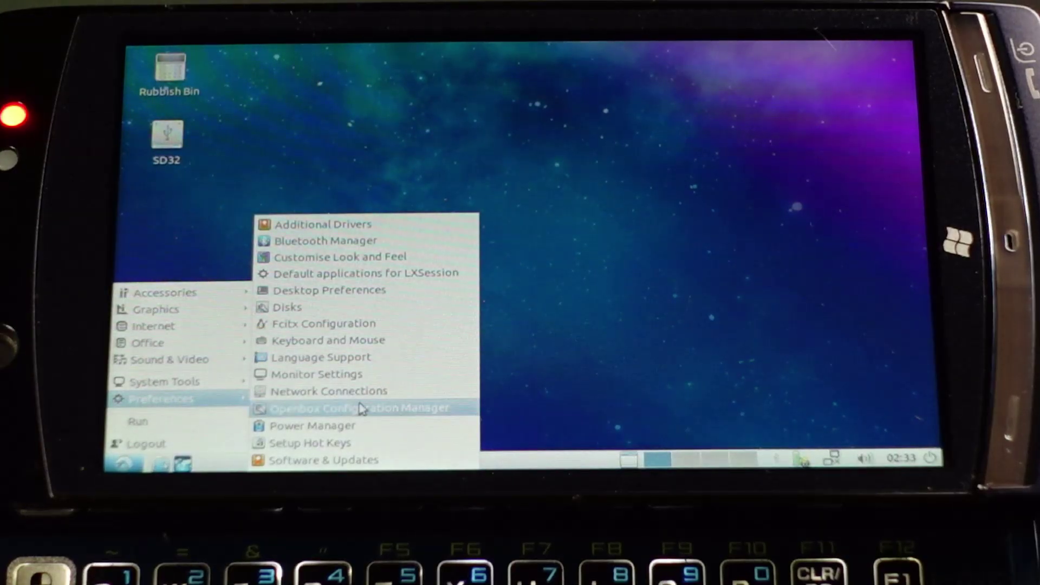
left_click(379, 395)
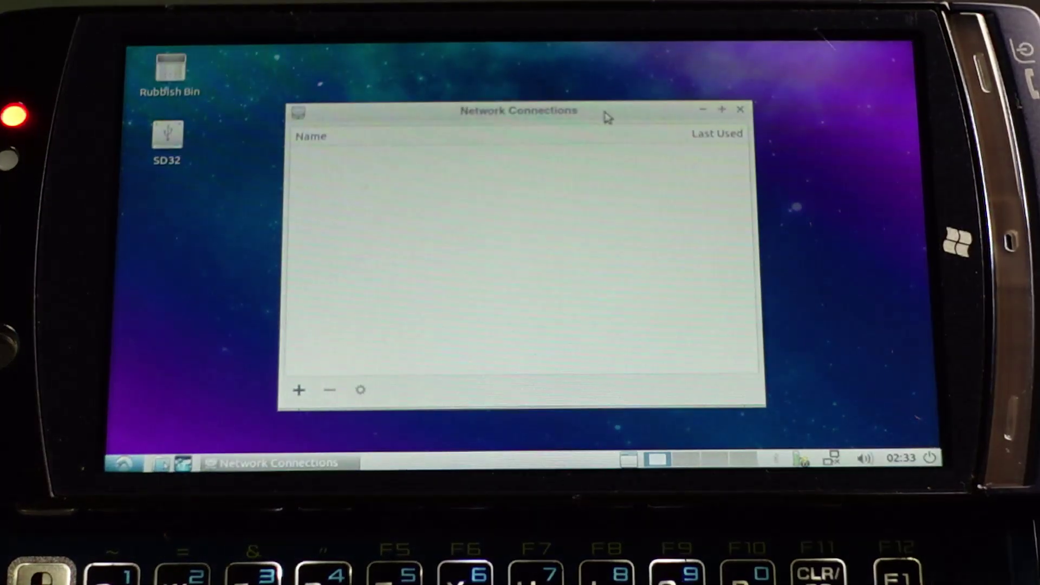
left_click_drag(605, 117, 746, 131)
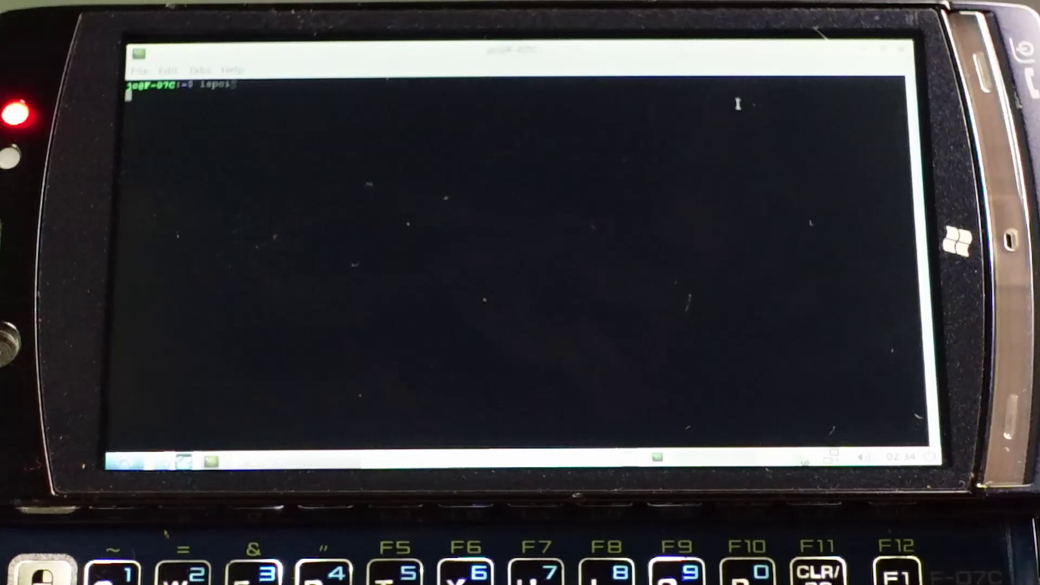
Step: Run lspci to list the PCI devices
key("Return")
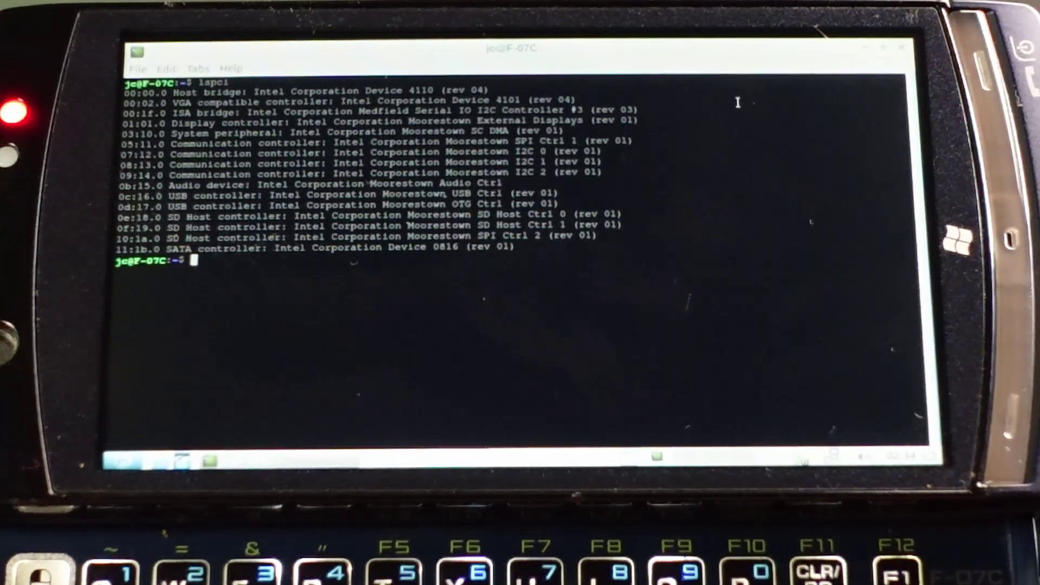
type("lsusb")
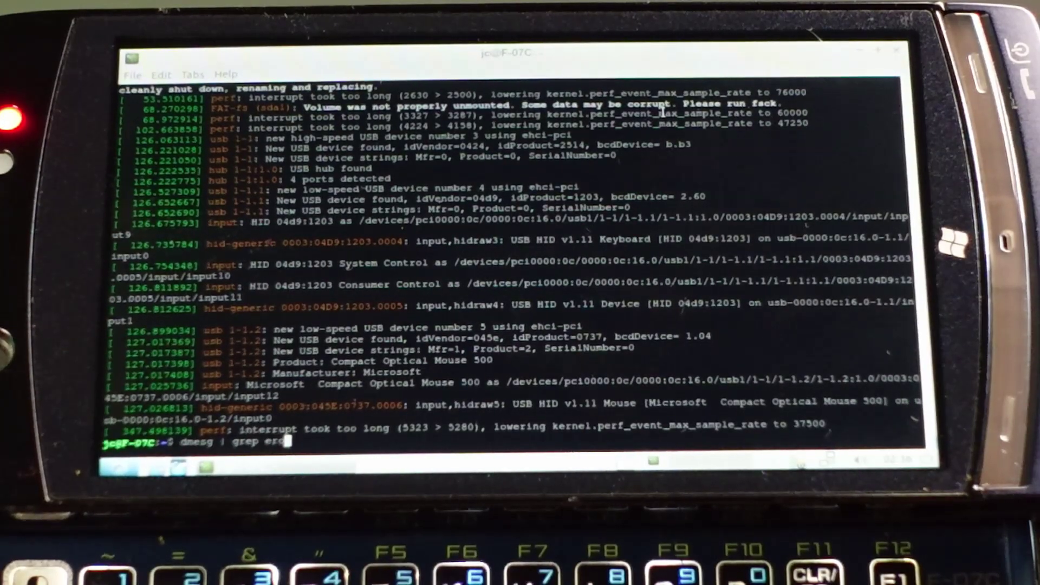
type("o")
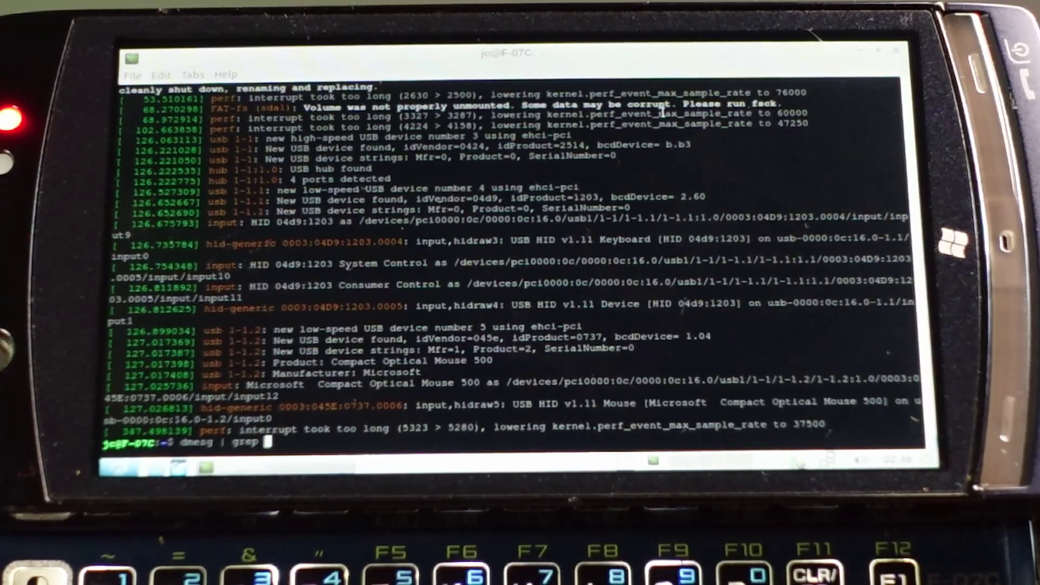
type("error")
Step: Run dmesg | grep error, highlight the four mmc0 SDIO error lines, then deselect them
key("Return")
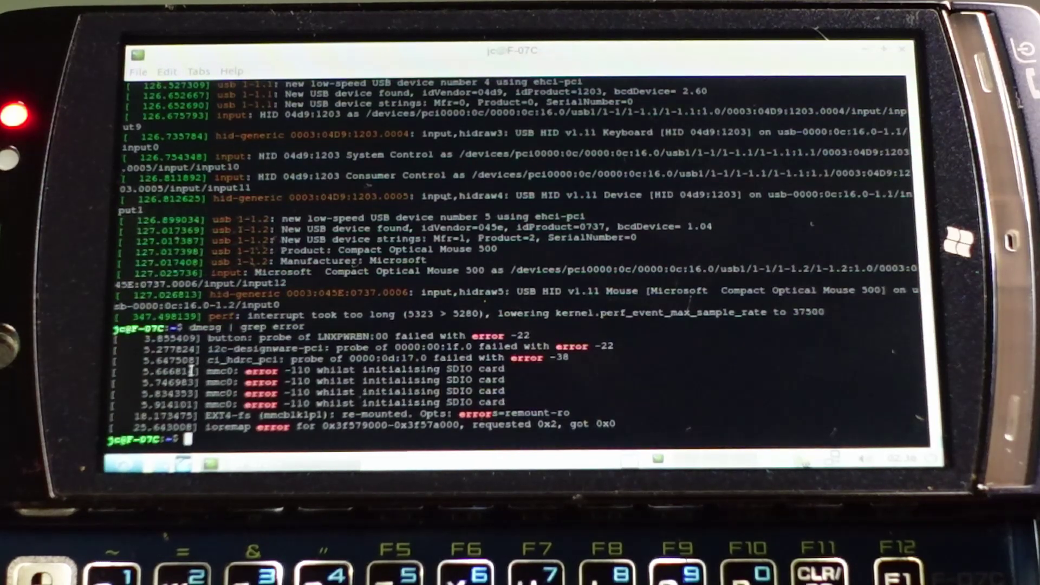
left_click_drag(143, 373, 600, 402)
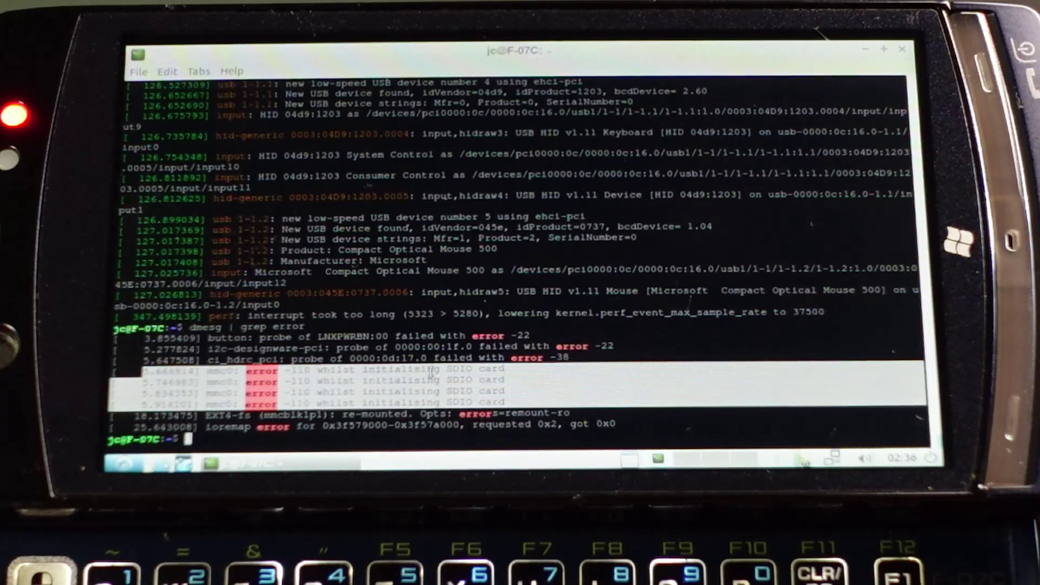
left_click(390, 336)
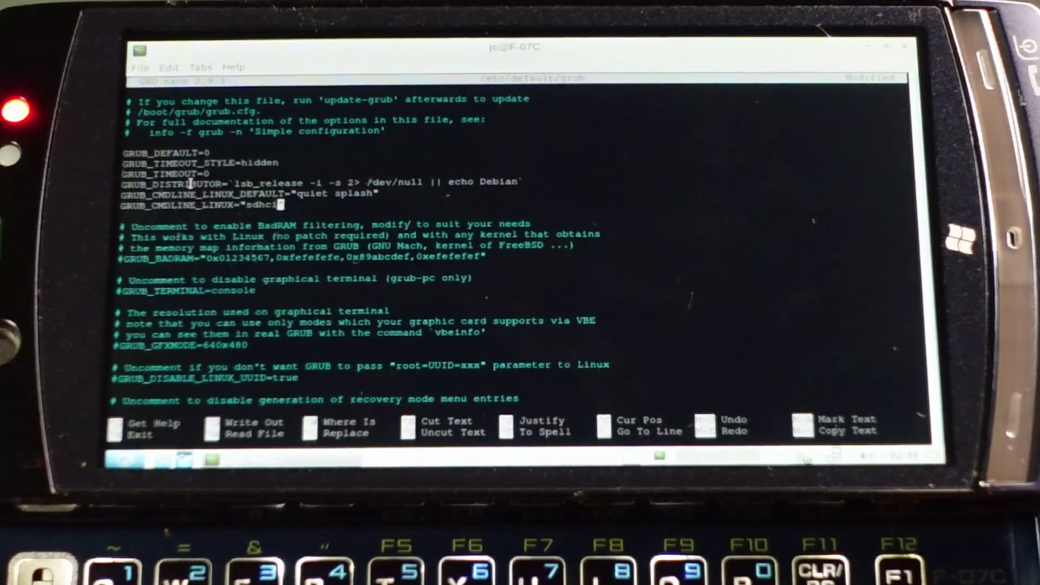
type("i.debug_quirks = 64 quiet splash $vt_handoff")
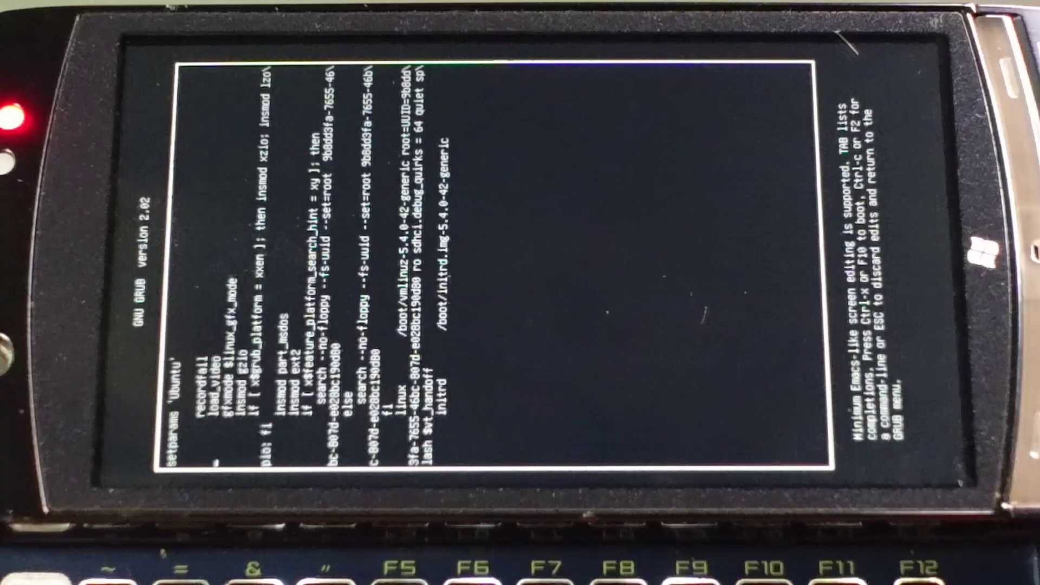
Step: Review the GRUB boot entry and remove the spaces to get sdhci.debug_quirks=0x40
key("Down")
key("Down")
key("Down")
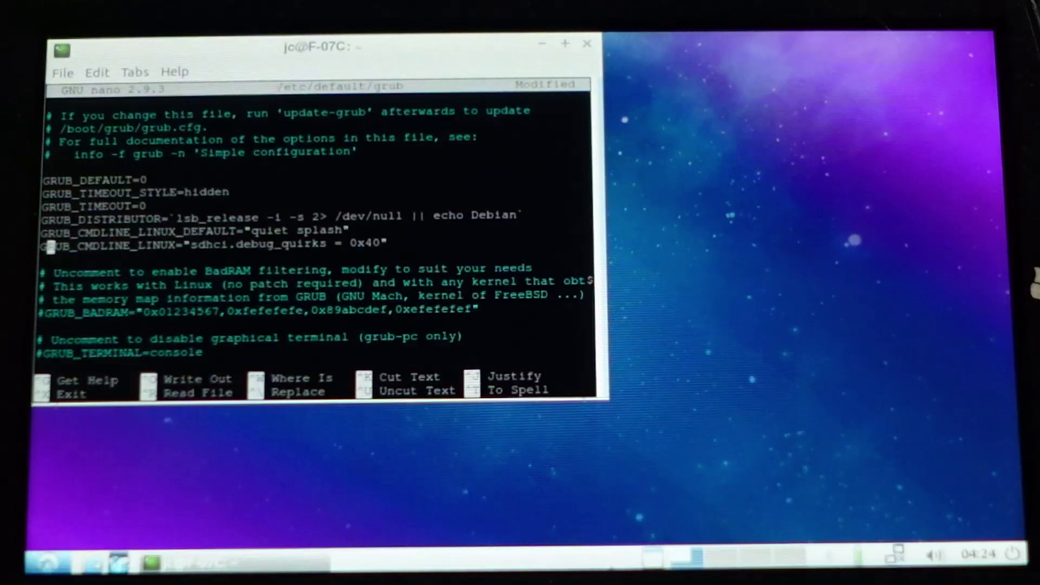
key("Right")
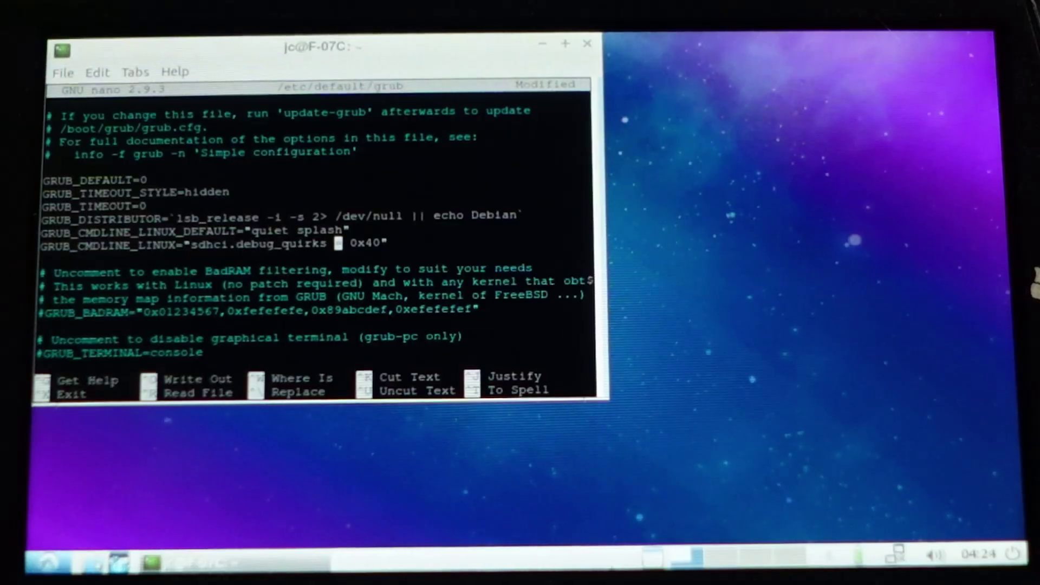
key("Delete")
key("BackSpace")
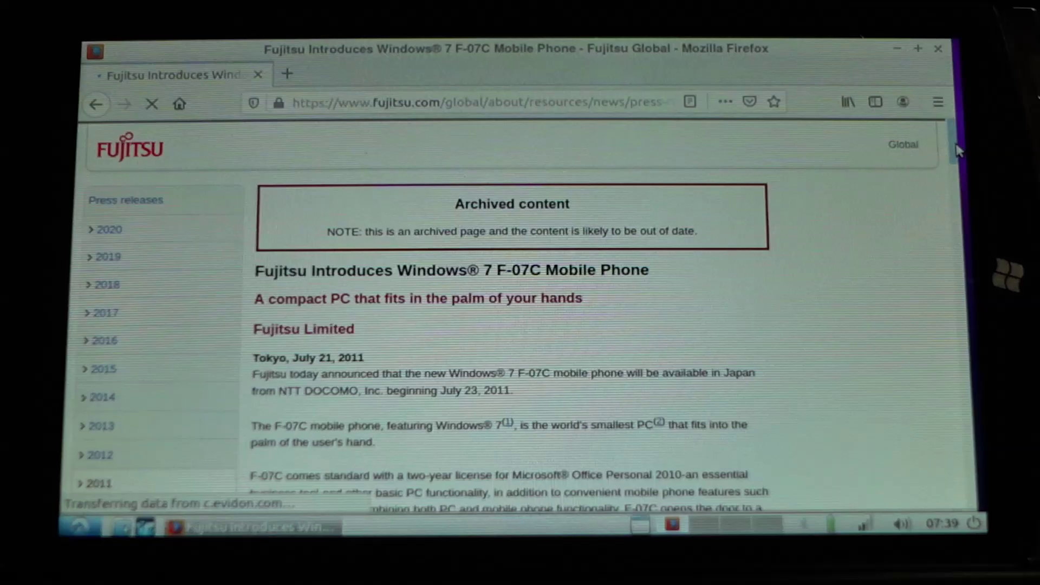
left_click_drag(957, 148, 922, 225)
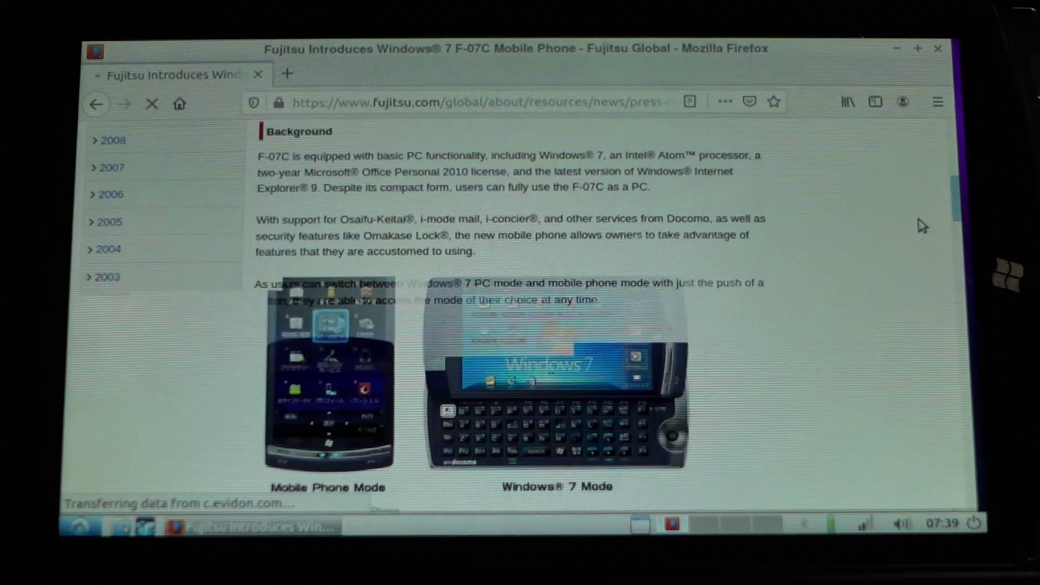
scroll(921, 225, "down", 3)
scroll(918, 232, "down", 1)
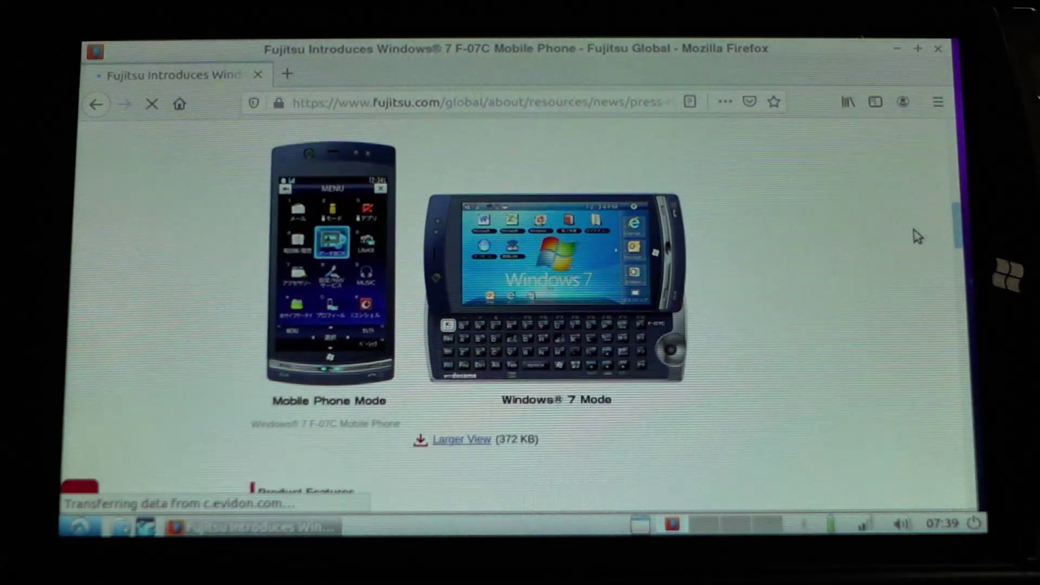
scroll(908, 256, "down", 2)
scroll(906, 275, "down", 2)
scroll(906, 274, "down", 2)
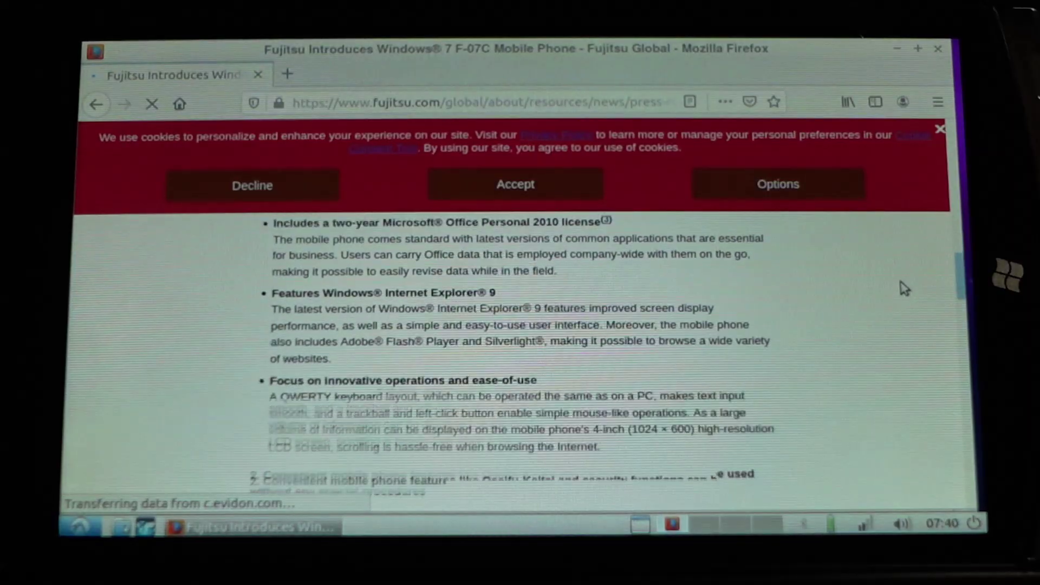
scroll(906, 275, "down", 1)
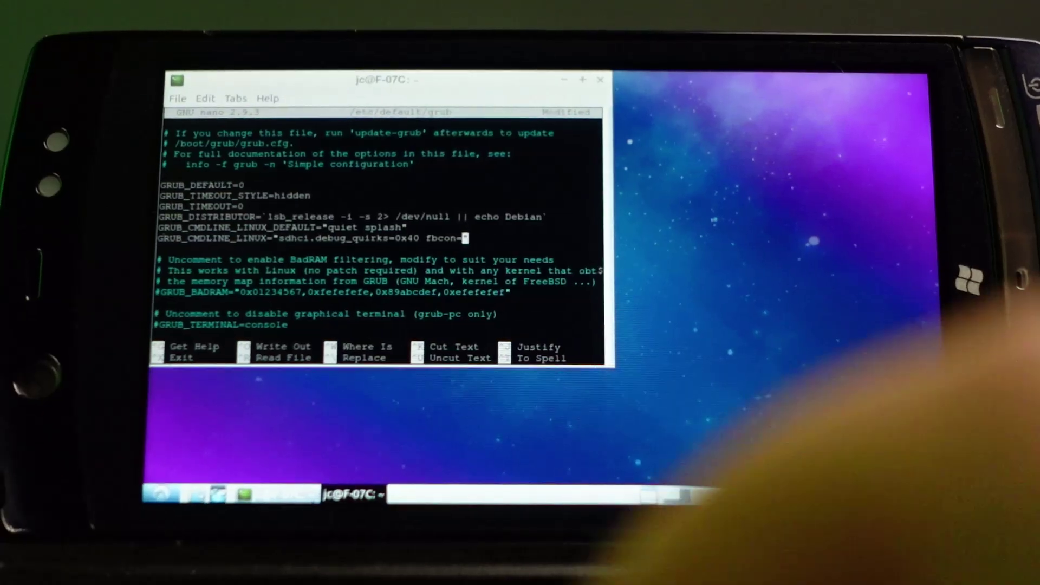
type("rot")
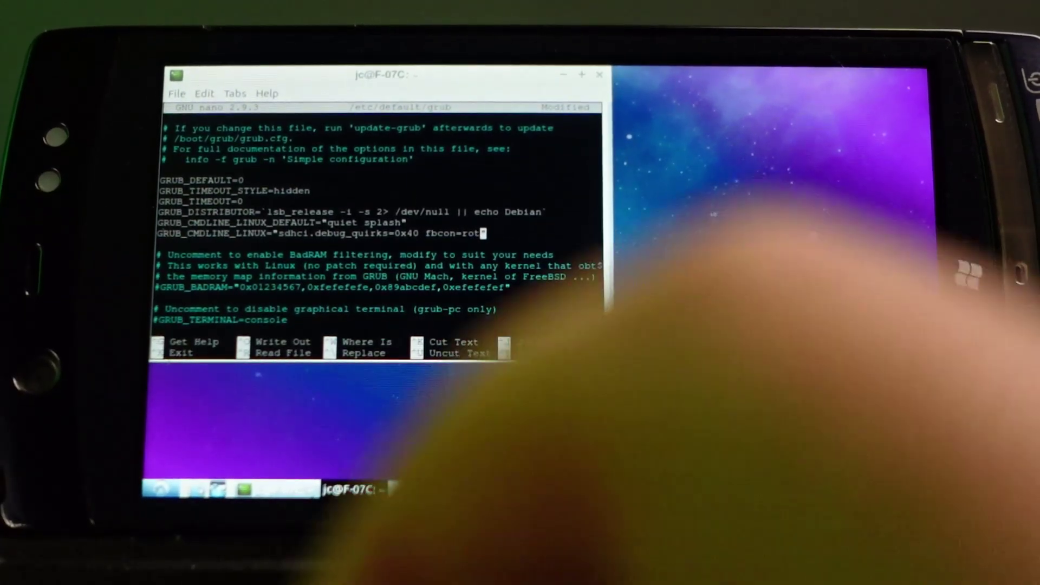
type("ate")
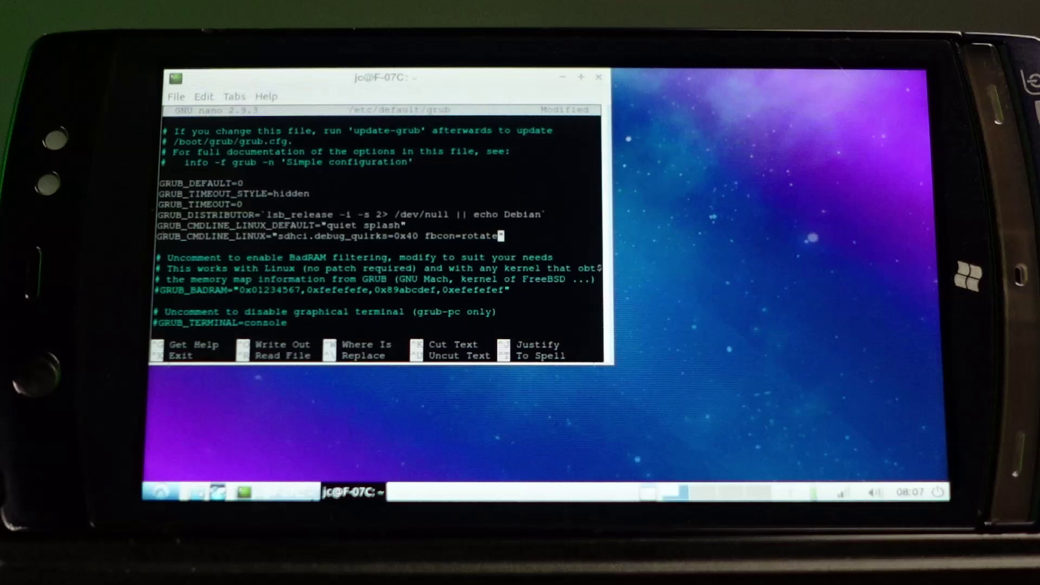
type(":1")
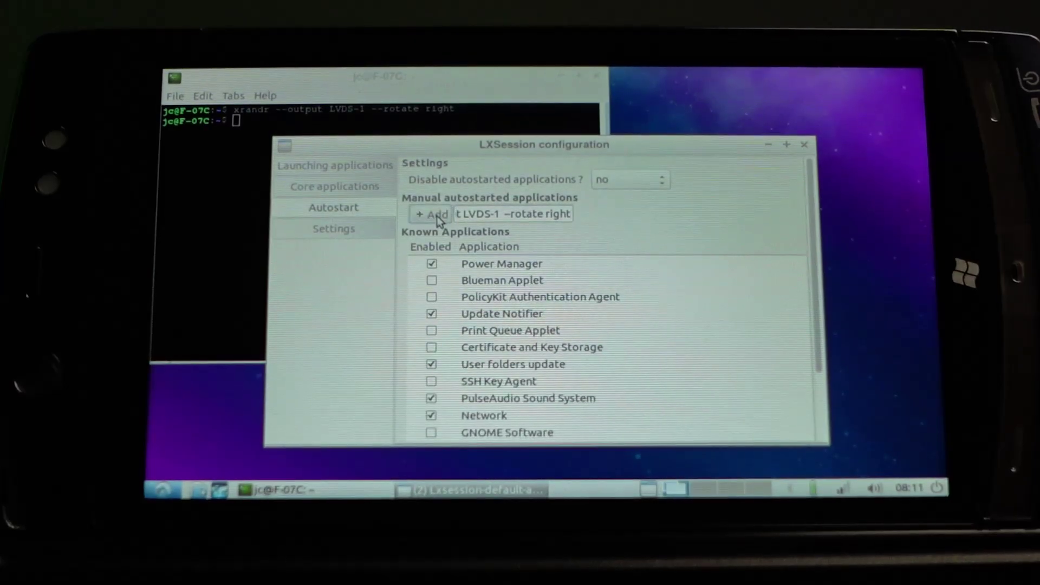
Step: Add 'xrandr --output LVDS-1 --rotate right' as an autostart application
left_click(433, 214)
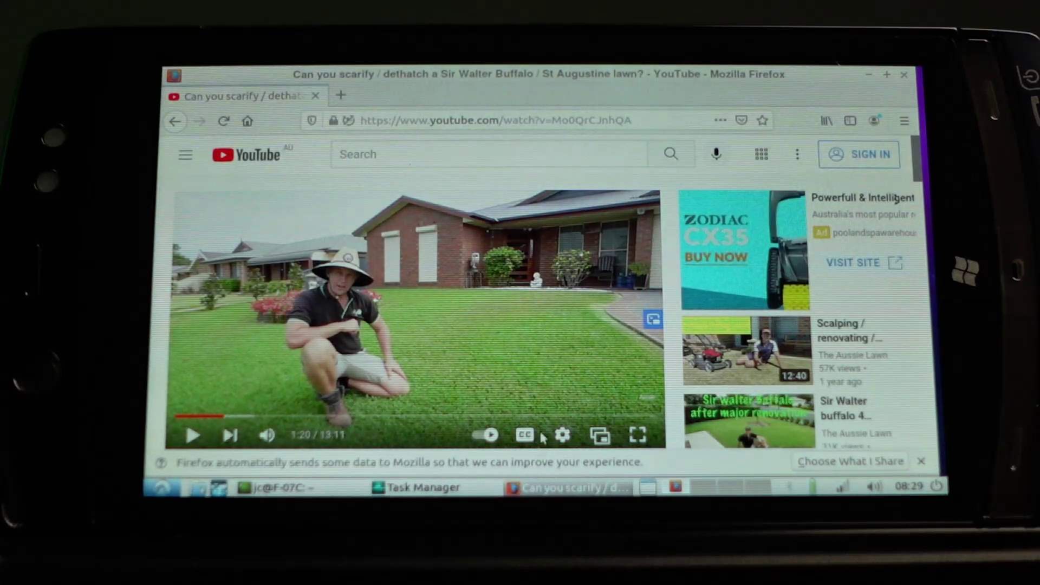
Step: Bring up Task Manager over the playing Sir Walter Buffalo lawn video
left_click(439, 488)
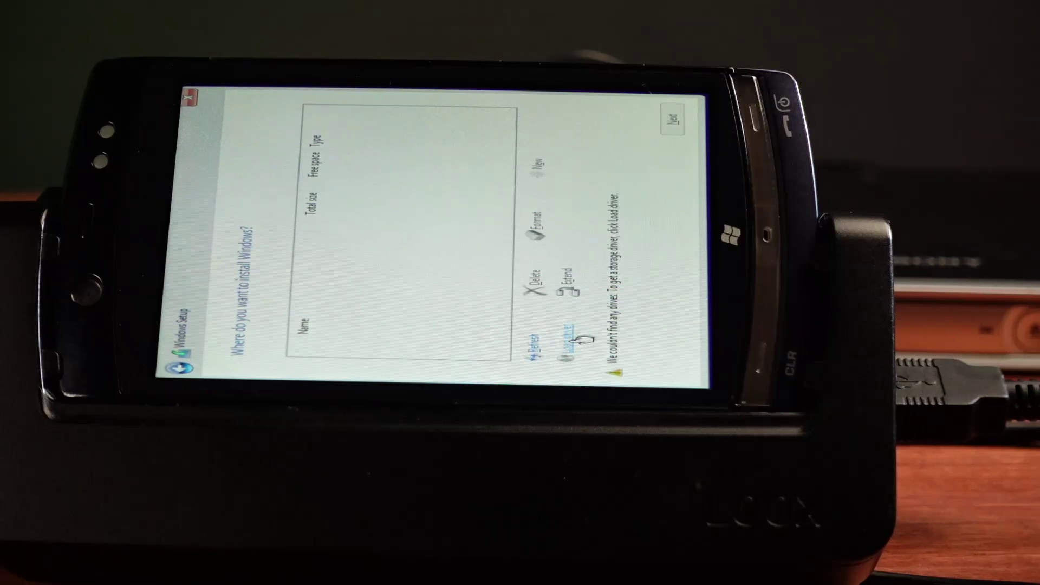
Step: Load a storage driver from the Windows Setup partition page
left_click(571, 339)
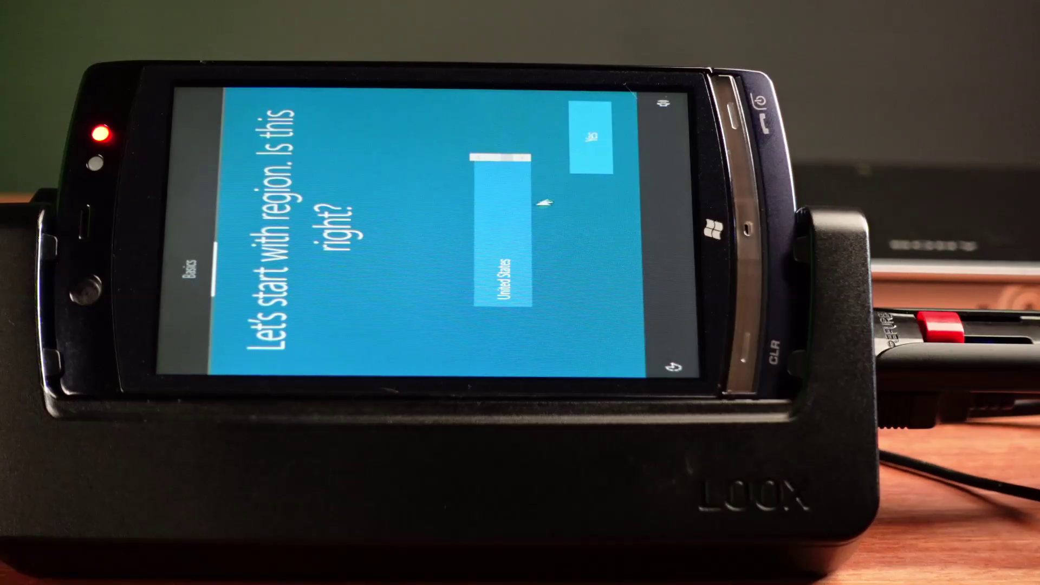
Step: Open an administrator command prompt with Shift+F10 over the region screen
key("shift+F10")
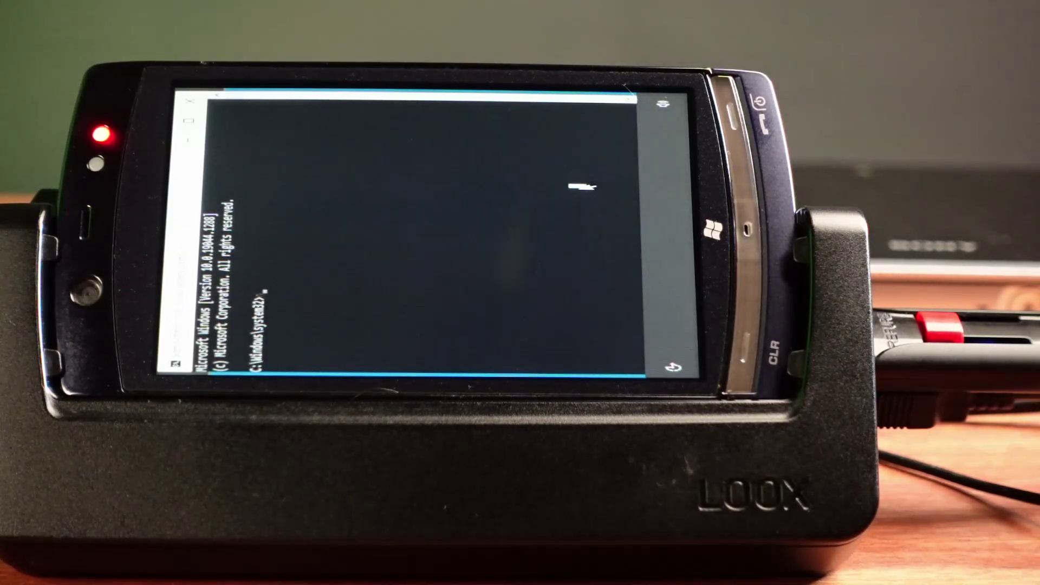
type("net user")
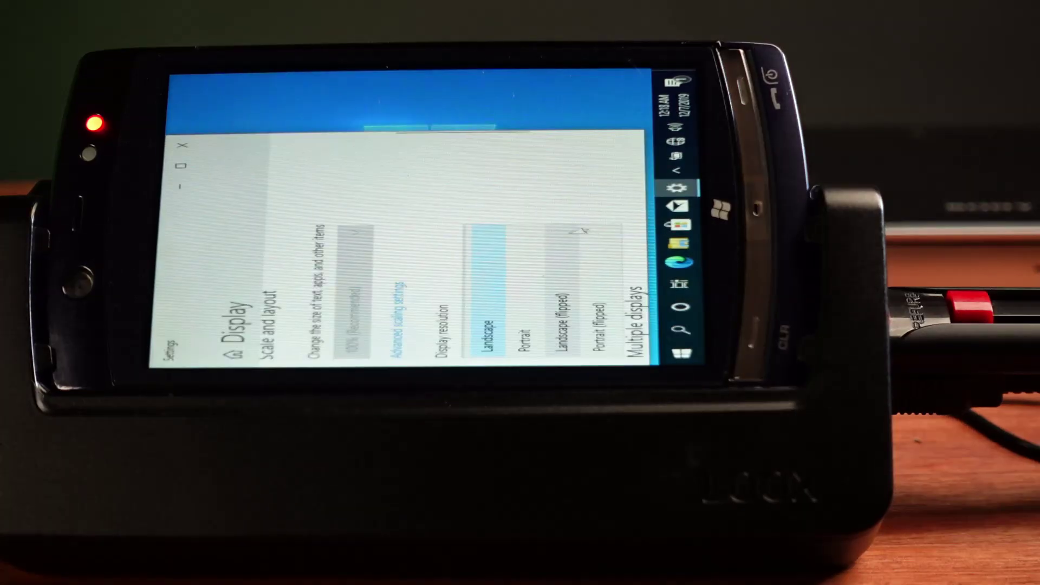
Step: Switch display orientation to Portrait (flipped), keep the change, and open the Start menu
left_click(608, 268)
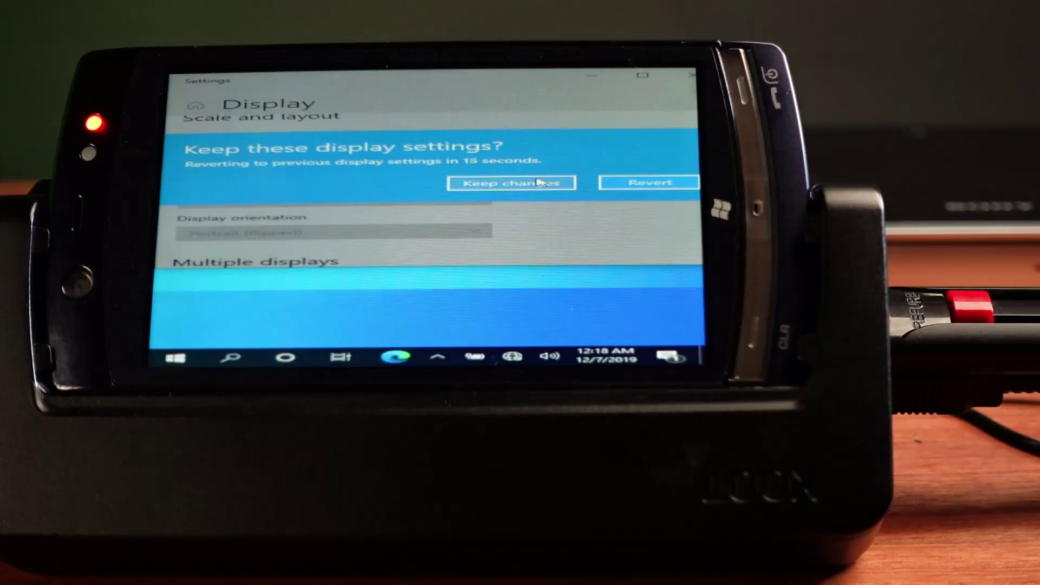
left_click(533, 184)
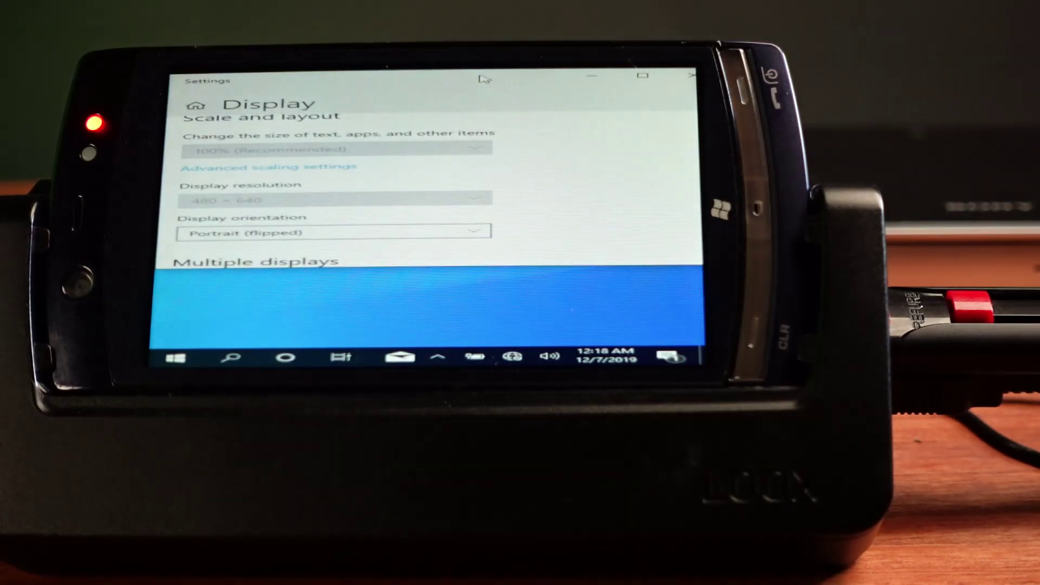
left_click_drag(485, 79, 495, 119)
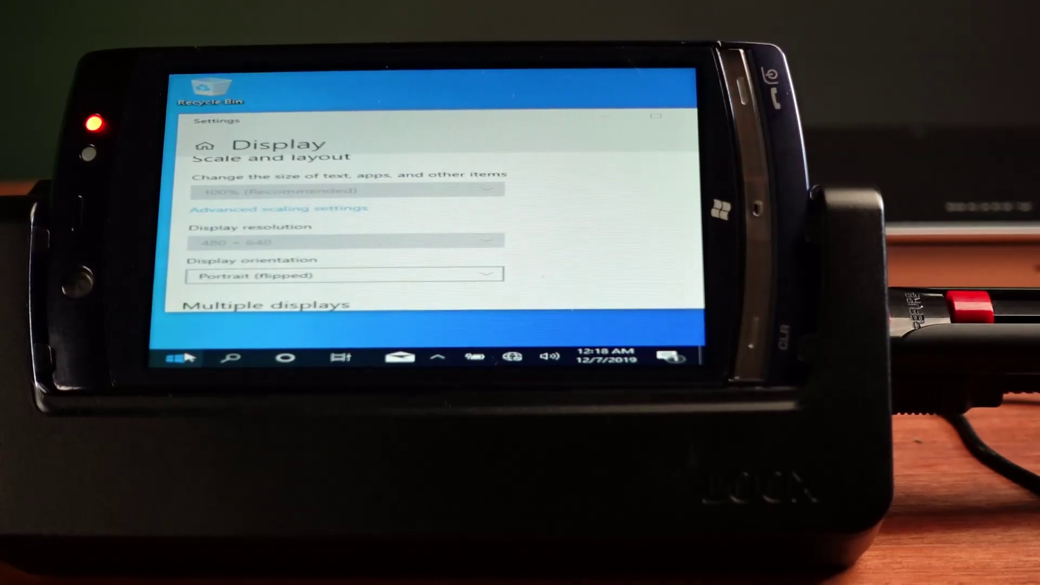
left_click(187, 358)
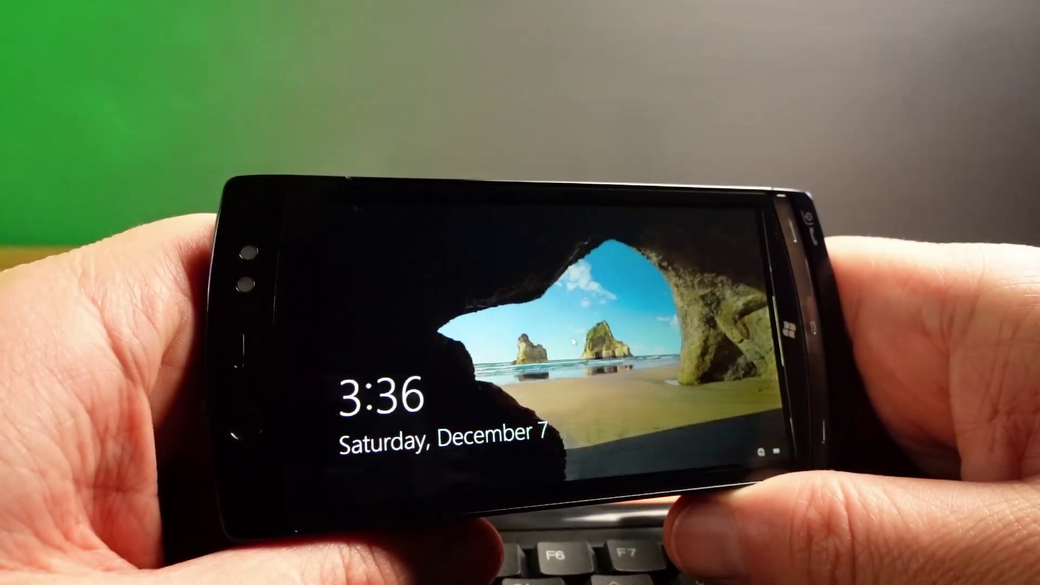
Step: Dismiss the lock screen with the space key to sign in
key("space")
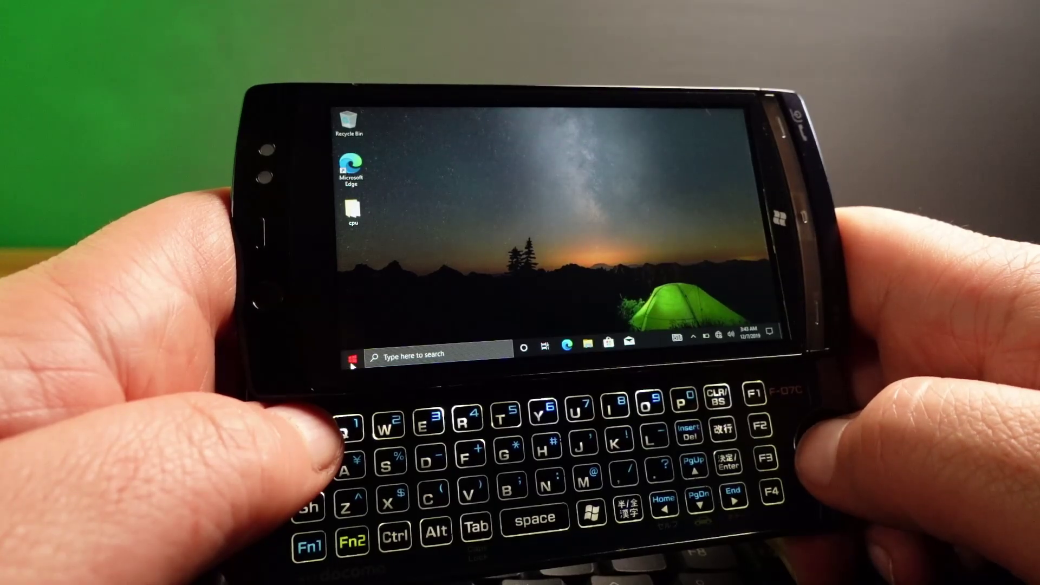
left_click(352, 361)
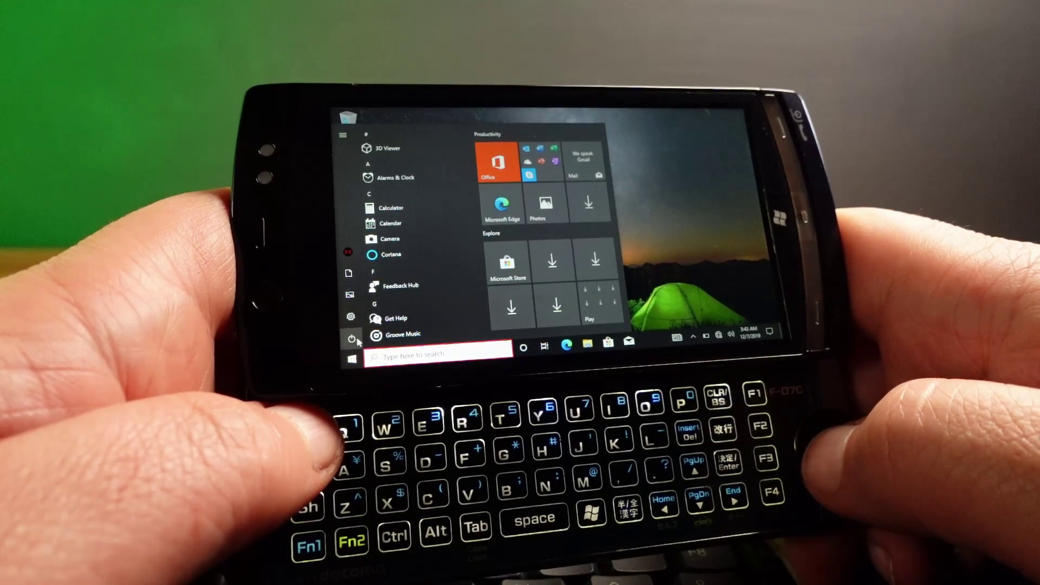
left_click(360, 362)
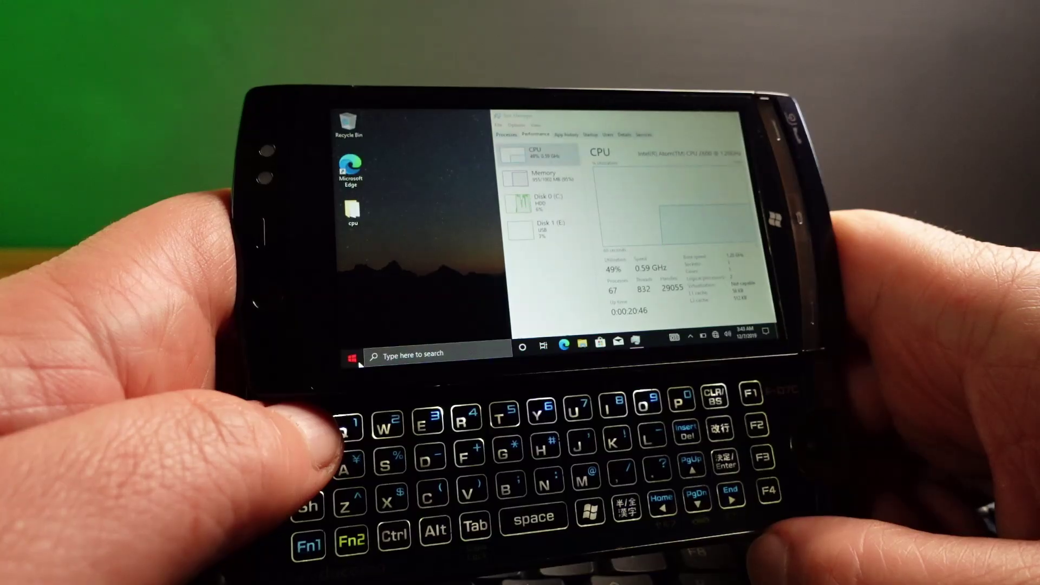
left_click(359, 362)
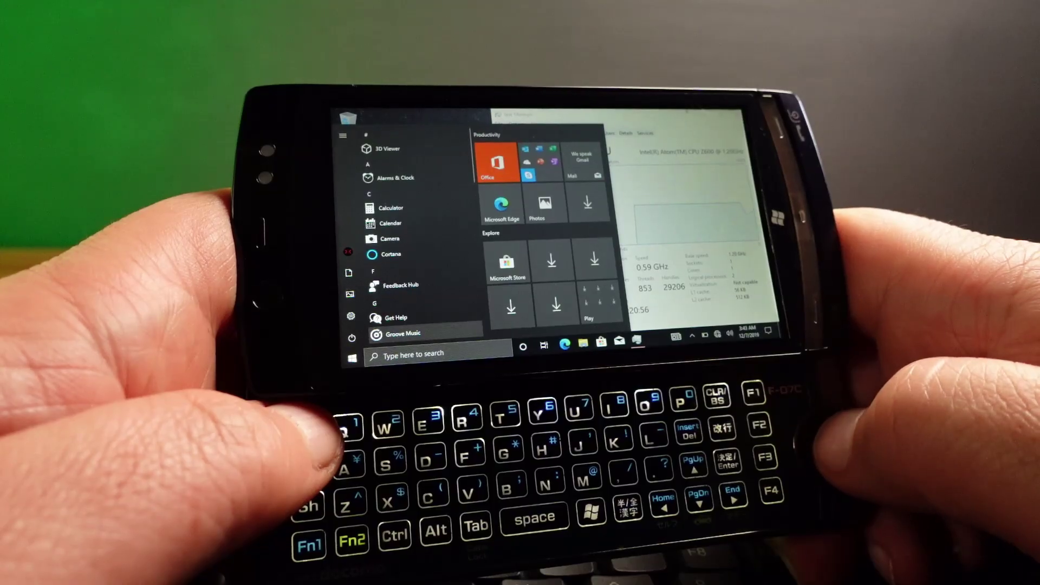
key("super")
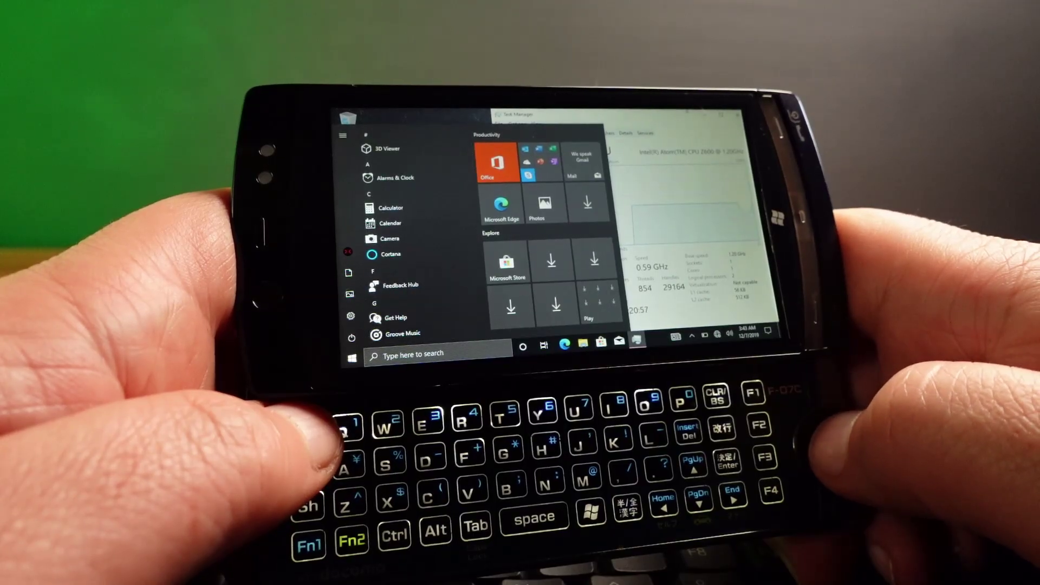
key("super")
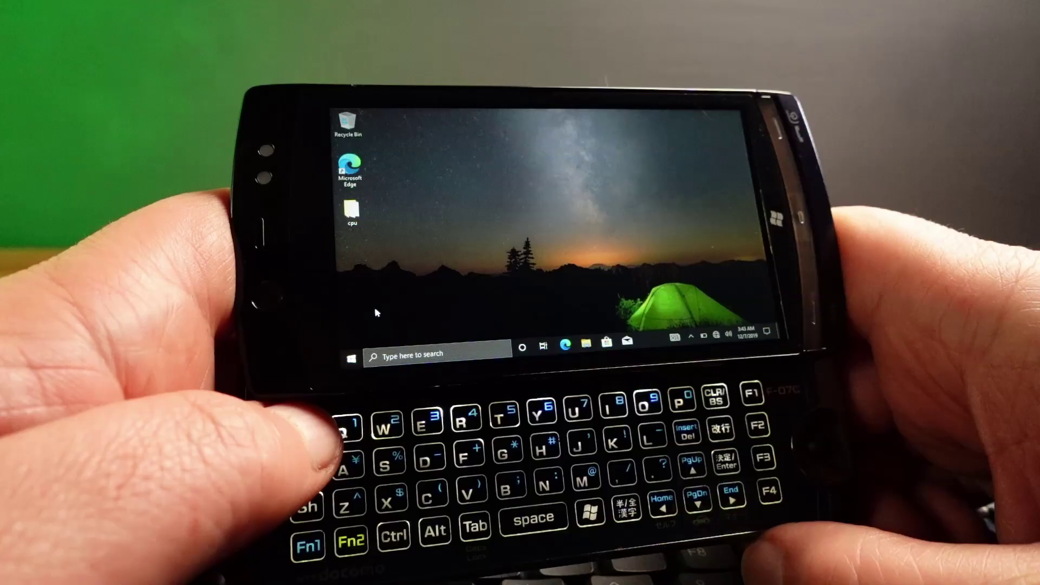
Step: Open the Start menu with the Windows key to reach Power
key("super")
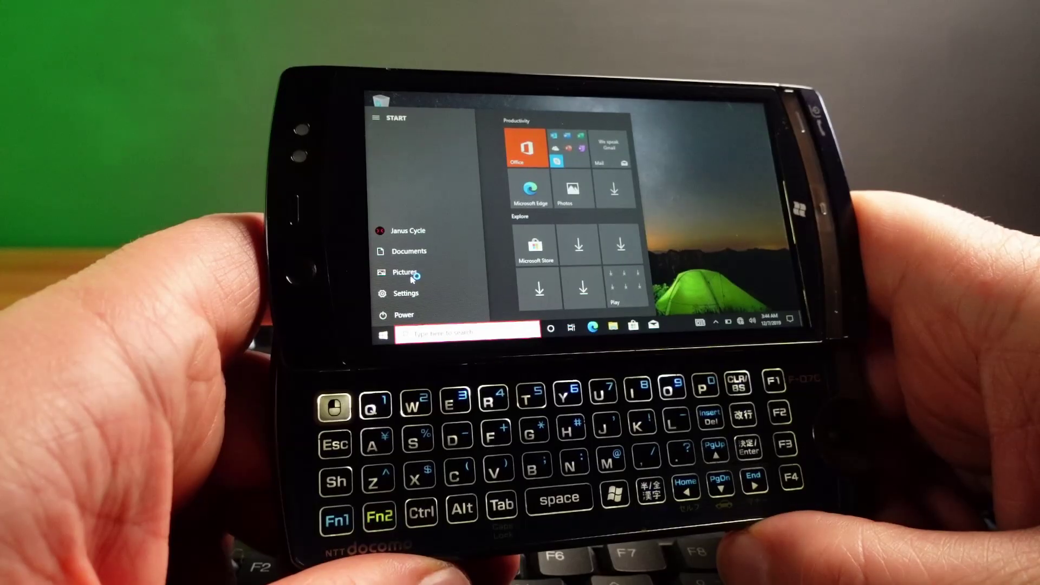